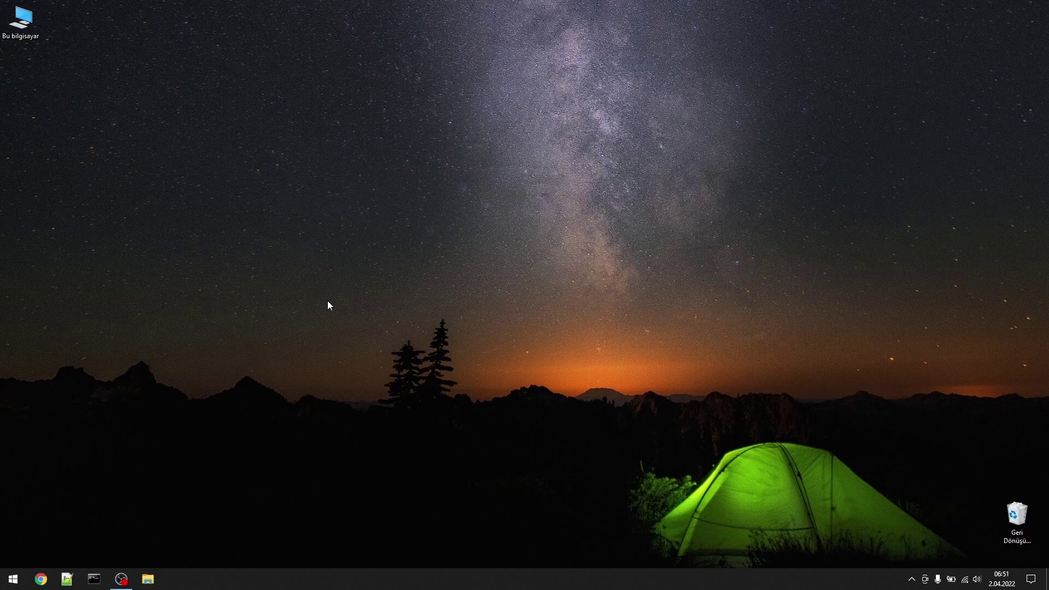
Open Chrome, close the What's New tab, and search the web for "mingw".
{"action": "left_click", "coordinate": [40, 581]}
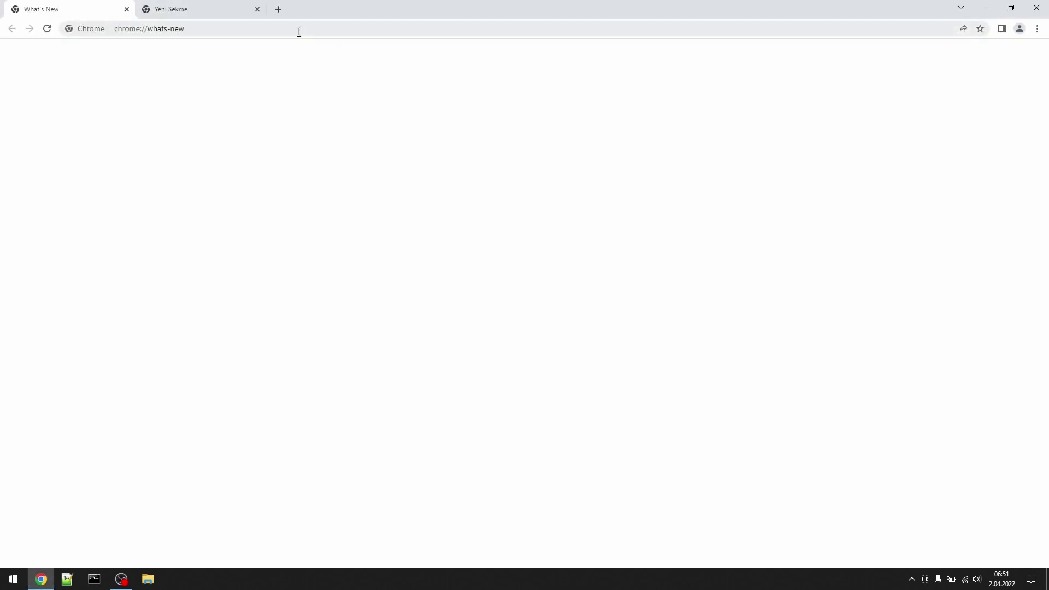
{"action": "left_click", "coordinate": [127, 9]}
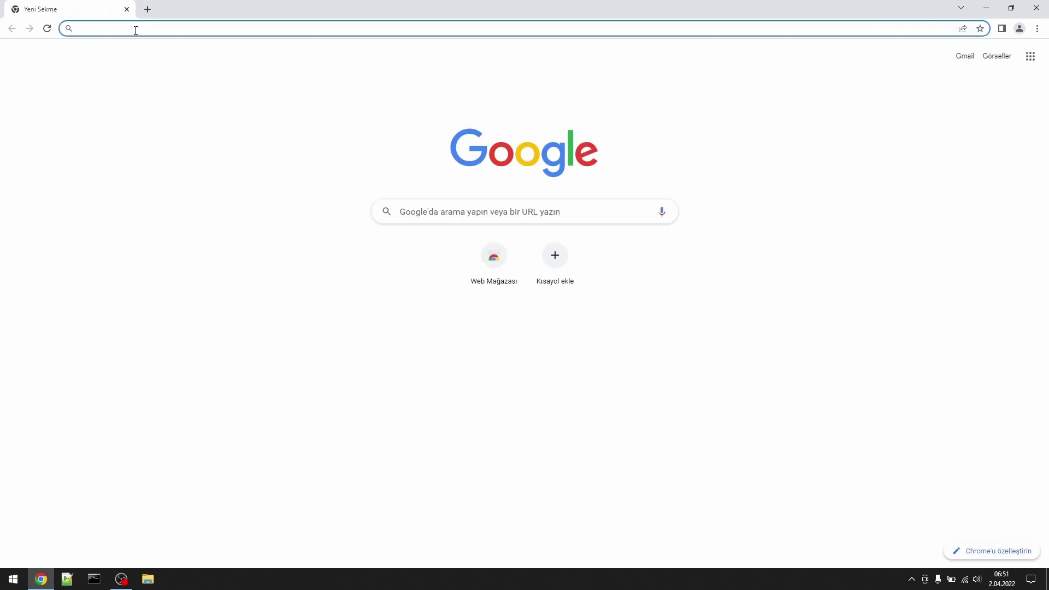
{"action": "type", "text": "mingw"}
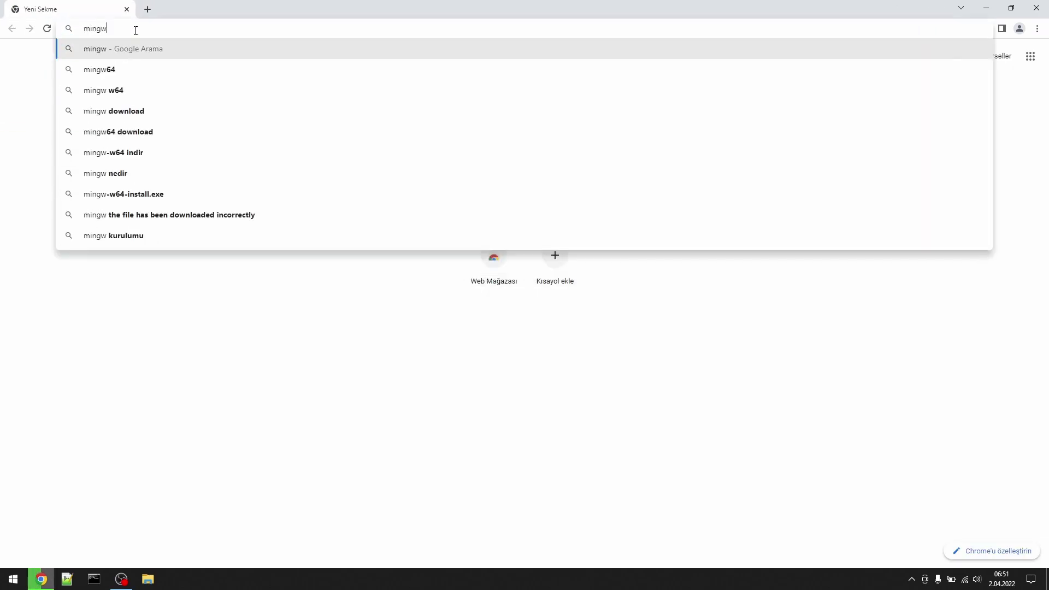
{"action": "key", "text": "Return"}
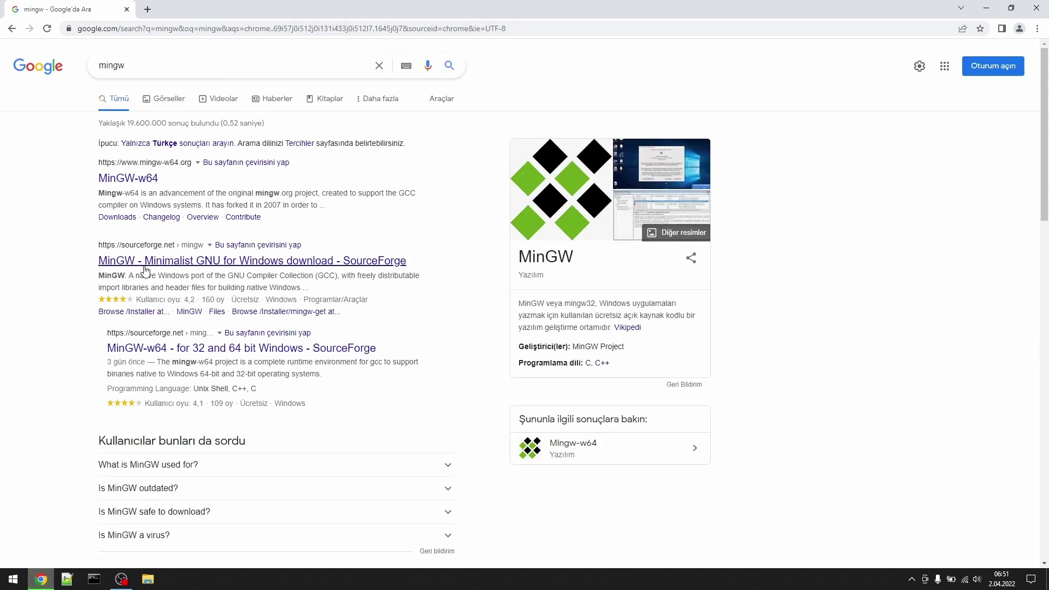
Download mingw-get-setup.exe from MinGW's SourceForge project page, launch it, and close the browser.
{"action": "left_click", "coordinate": [215, 263]}
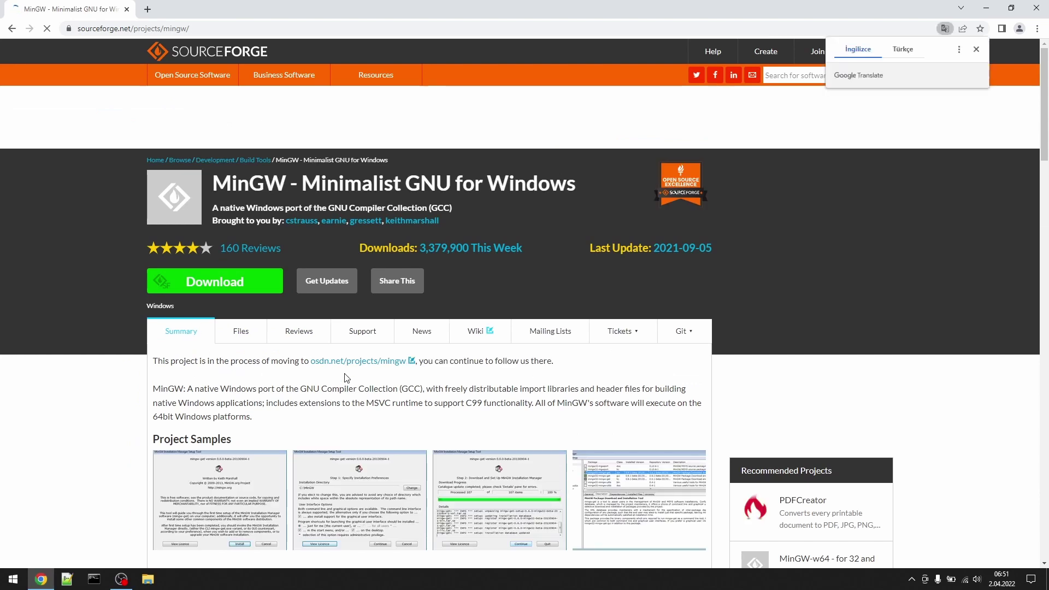
{"action": "left_click", "coordinate": [207, 280]}
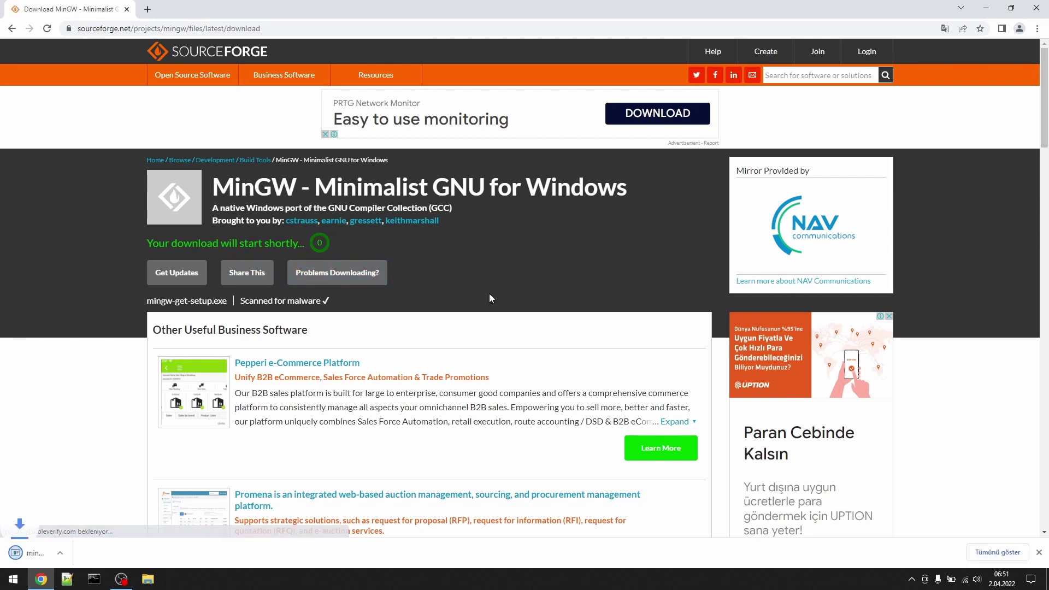
{"action": "left_click", "coordinate": [54, 555]}
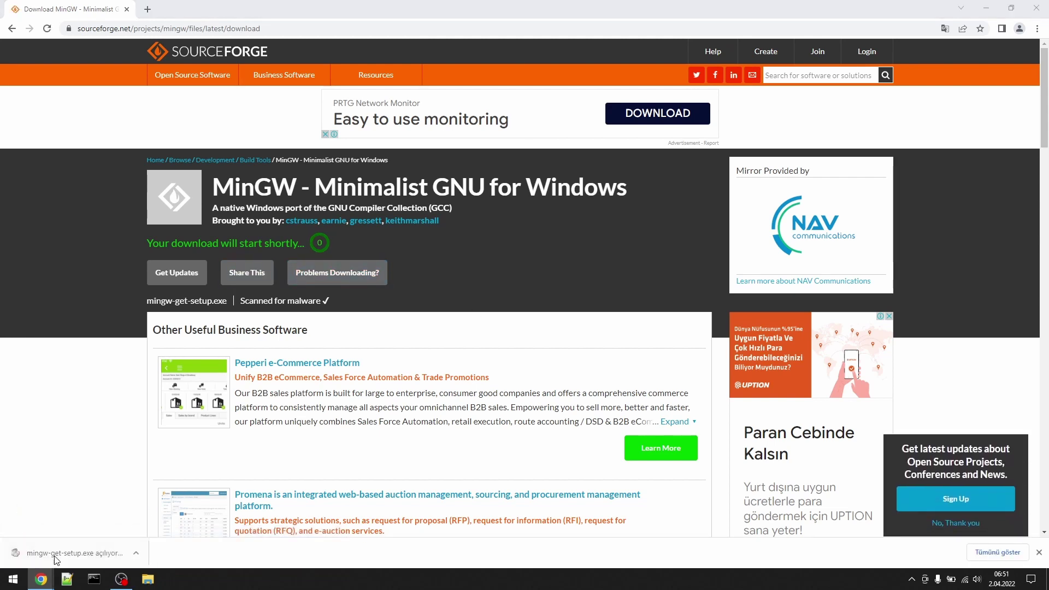
{"action": "left_click", "coordinate": [1038, 5]}
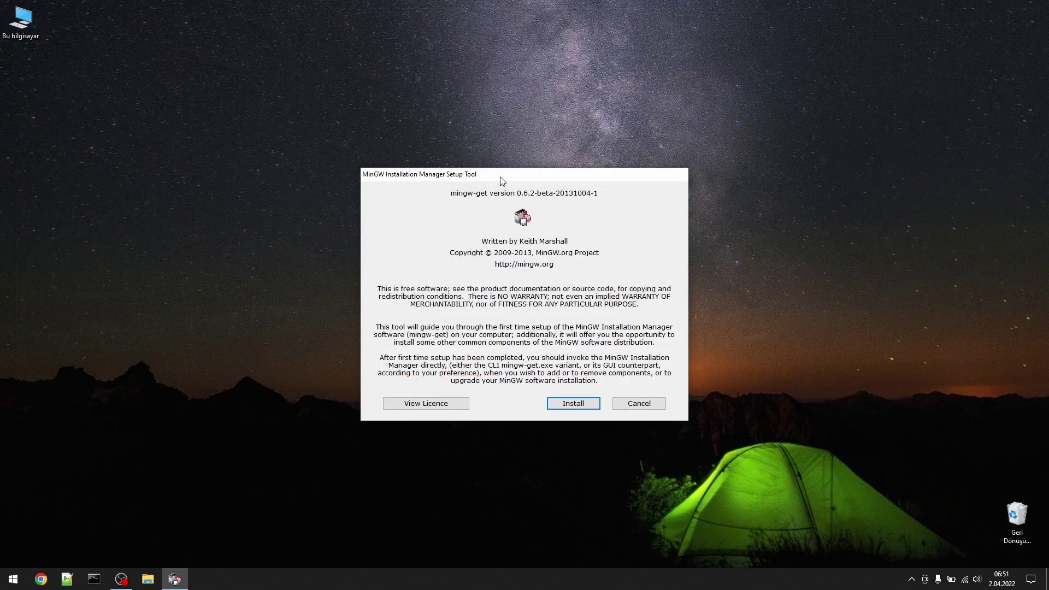
Start the MinGW installation and set the installation directory to the D:\ drive.
{"action": "left_click_drag", "start_coordinate": [500, 177], "coordinate": [424, 142]}
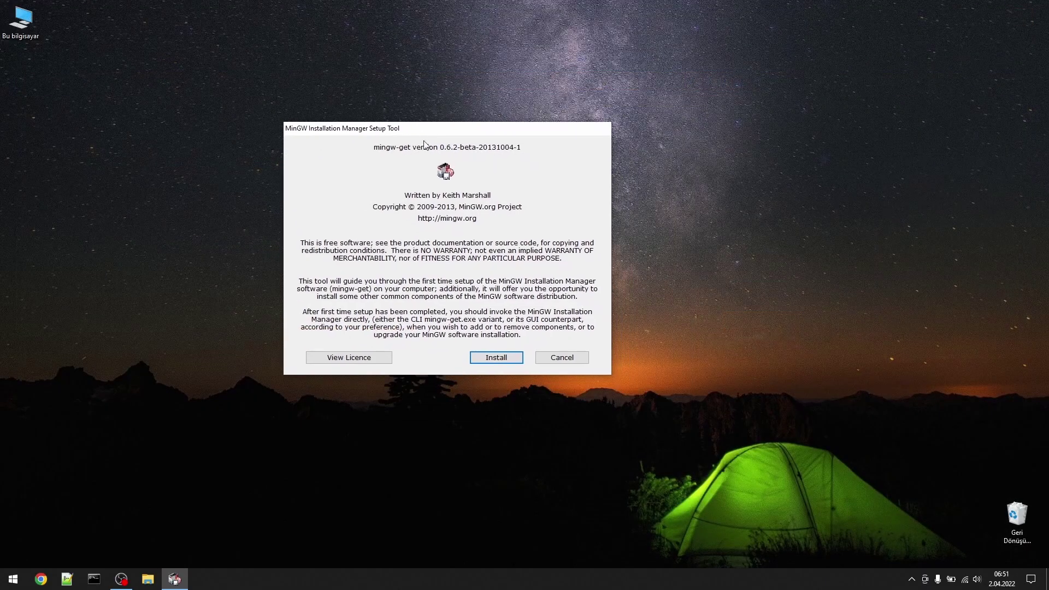
{"action": "left_click", "coordinate": [492, 361]}
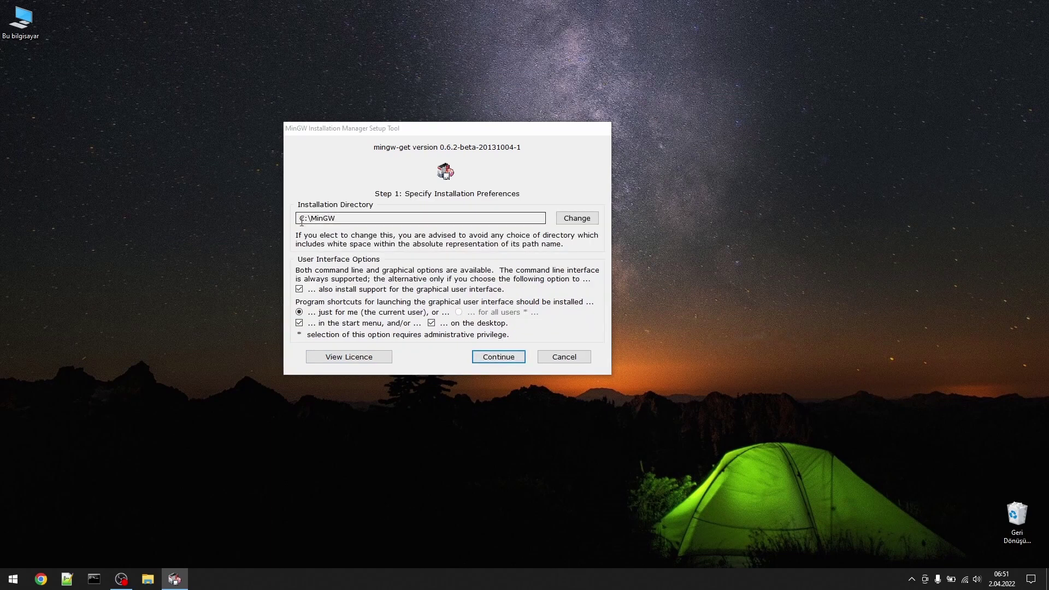
{"action": "left_click", "coordinate": [570, 219]}
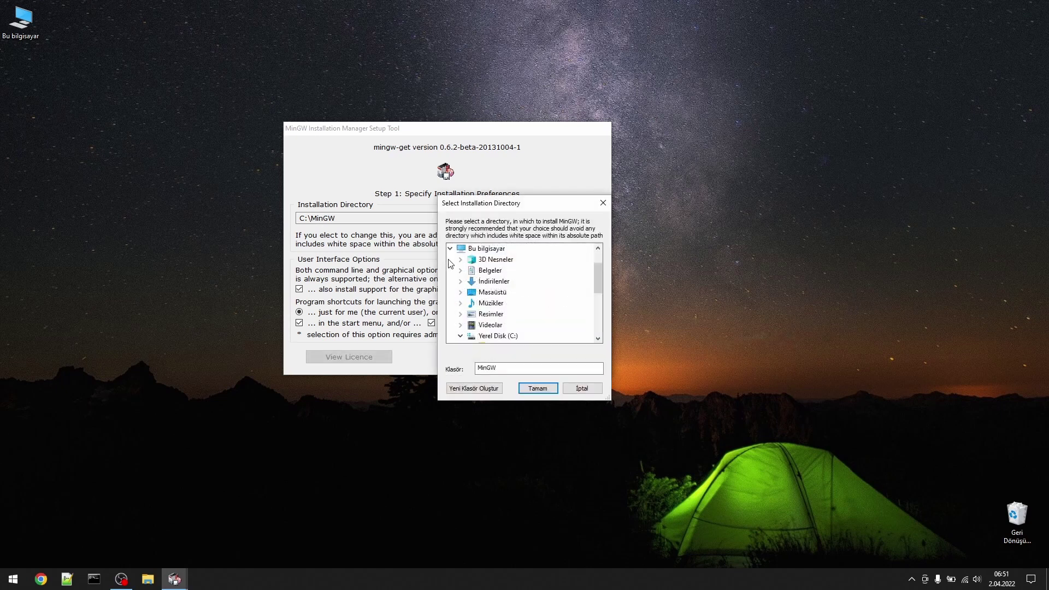
{"action": "double_click", "coordinate": [494, 303]}
{"action": "left_click", "coordinate": [460, 303]}
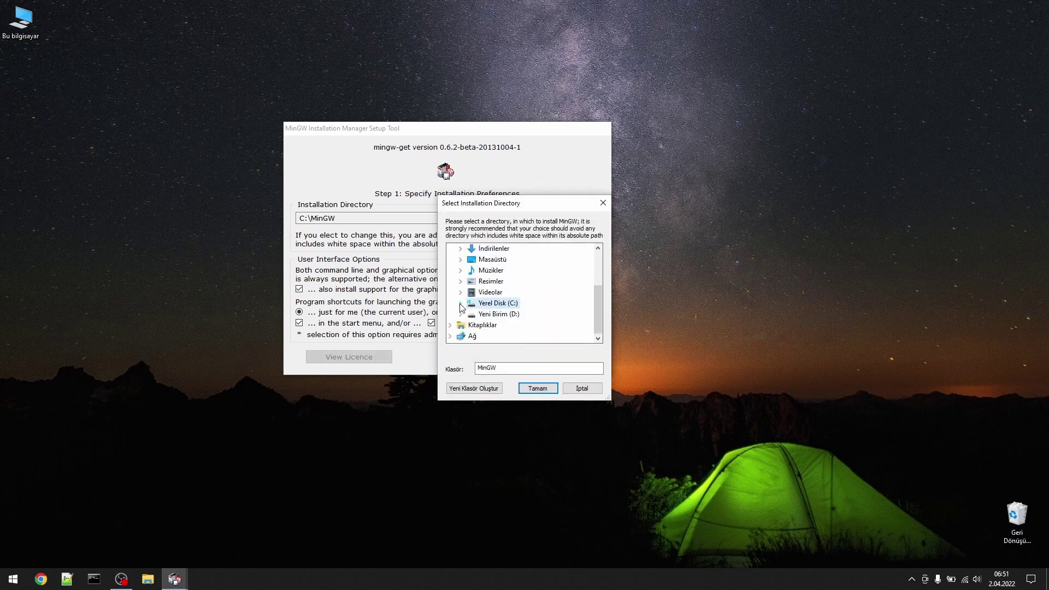
{"action": "double_click", "coordinate": [495, 313]}
{"action": "left_click", "coordinate": [537, 388]}
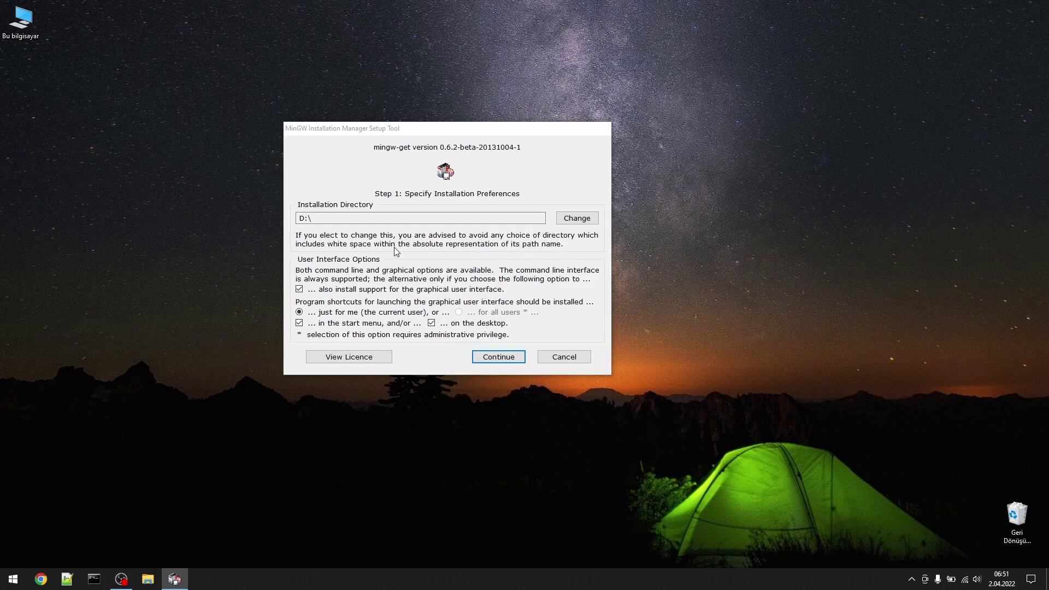
Create a folder named MinGW on the D: drive and set it as the installation directory.
{"action": "left_click", "coordinate": [587, 219]}
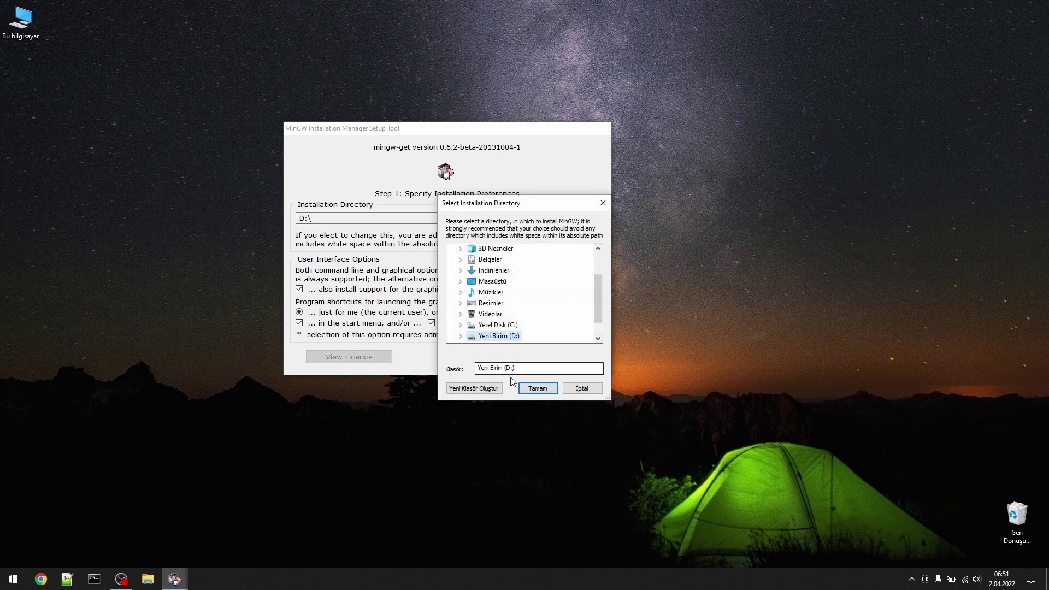
{"action": "left_click", "coordinate": [490, 389]}
{"action": "type", "text": "MinGW"}
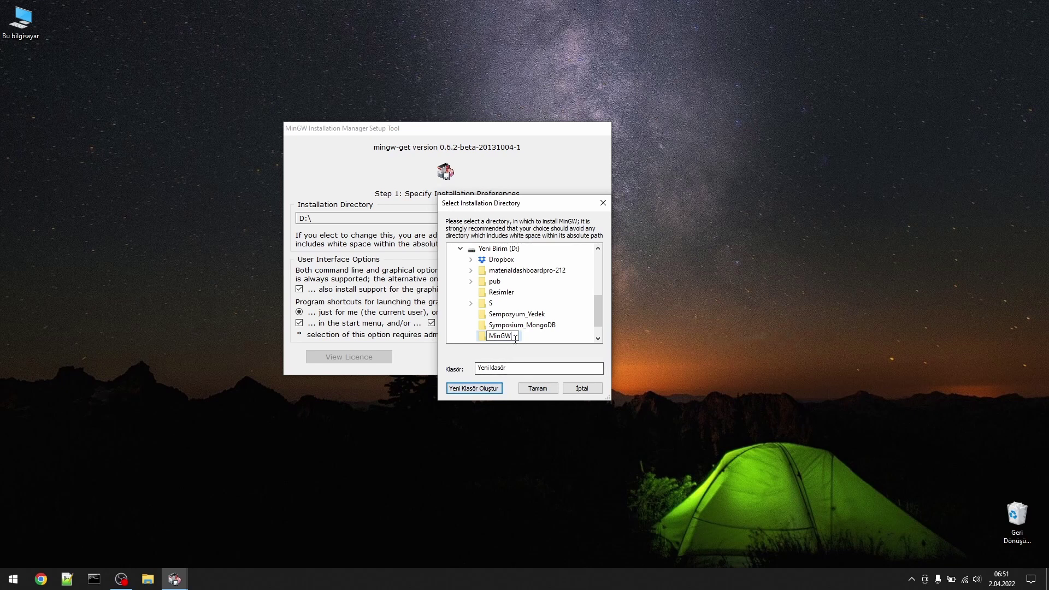
{"action": "key", "text": "Return"}
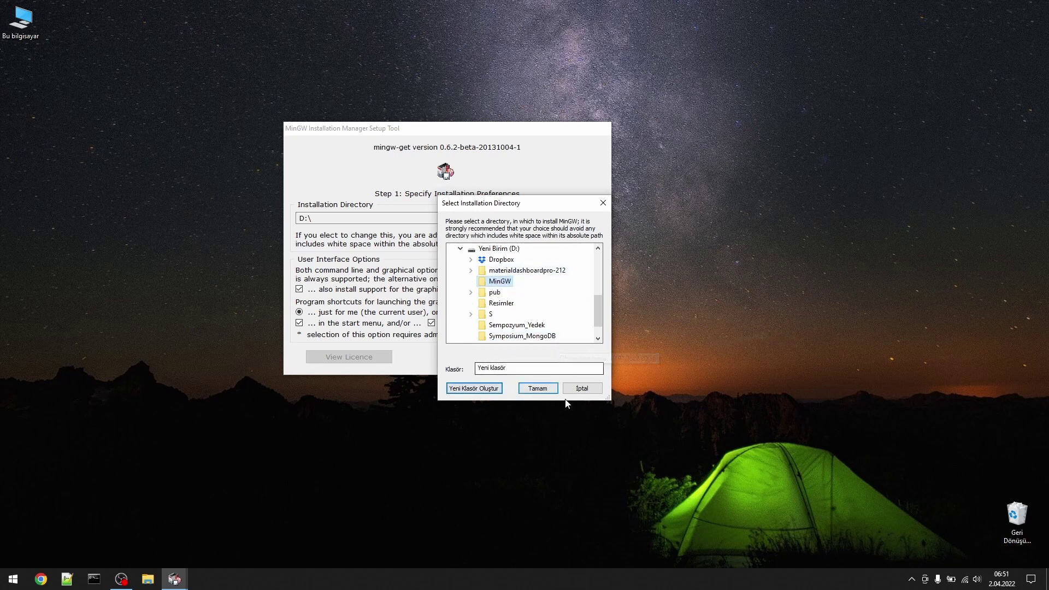
{"action": "left_click", "coordinate": [537, 388]}
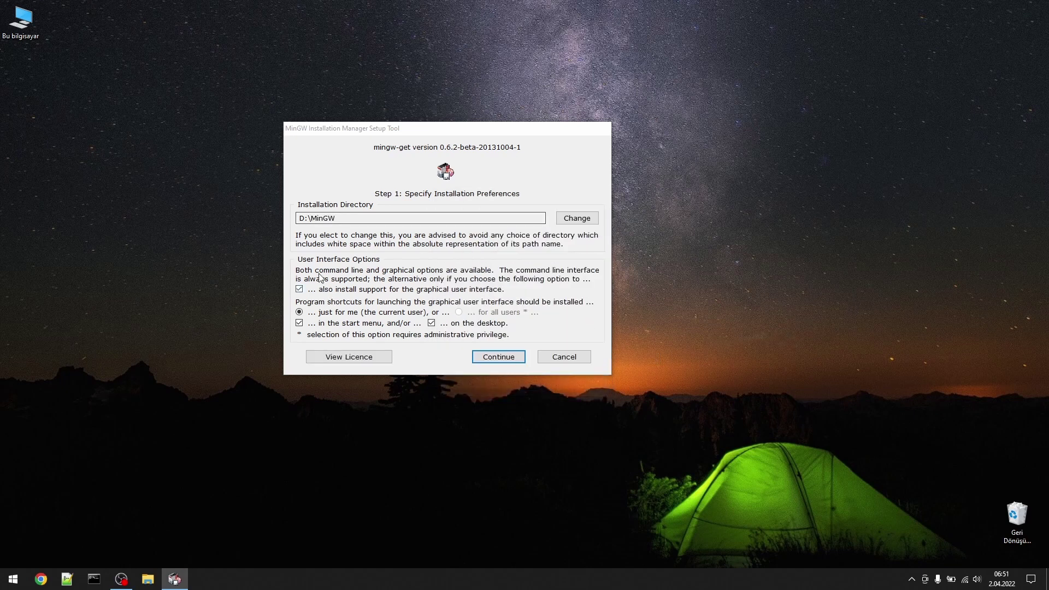
Install the MinGW Installation Manager with the chosen preferences, continue to its package list, and widen the Package column.
{"action": "left_click", "coordinate": [503, 360]}
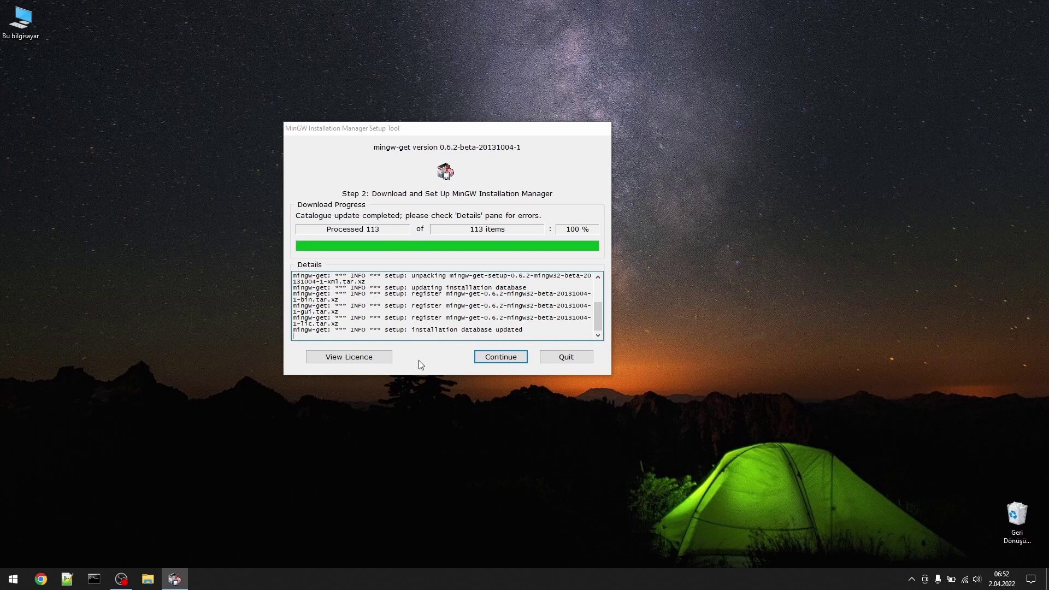
{"action": "left_click", "coordinate": [491, 357]}
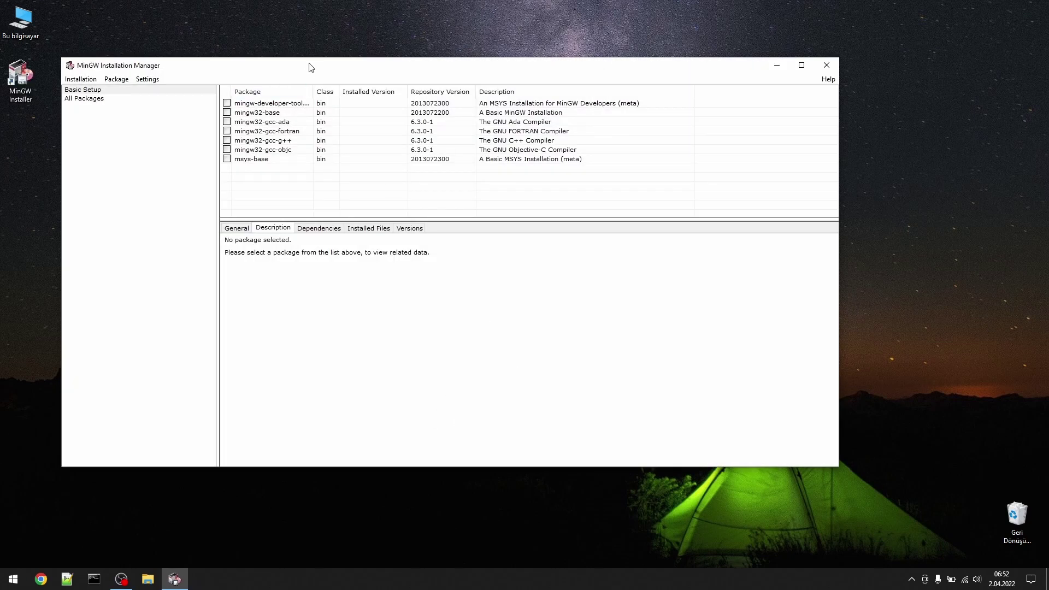
{"action": "left_click_drag", "start_coordinate": [313, 70], "coordinate": [384, 90]}
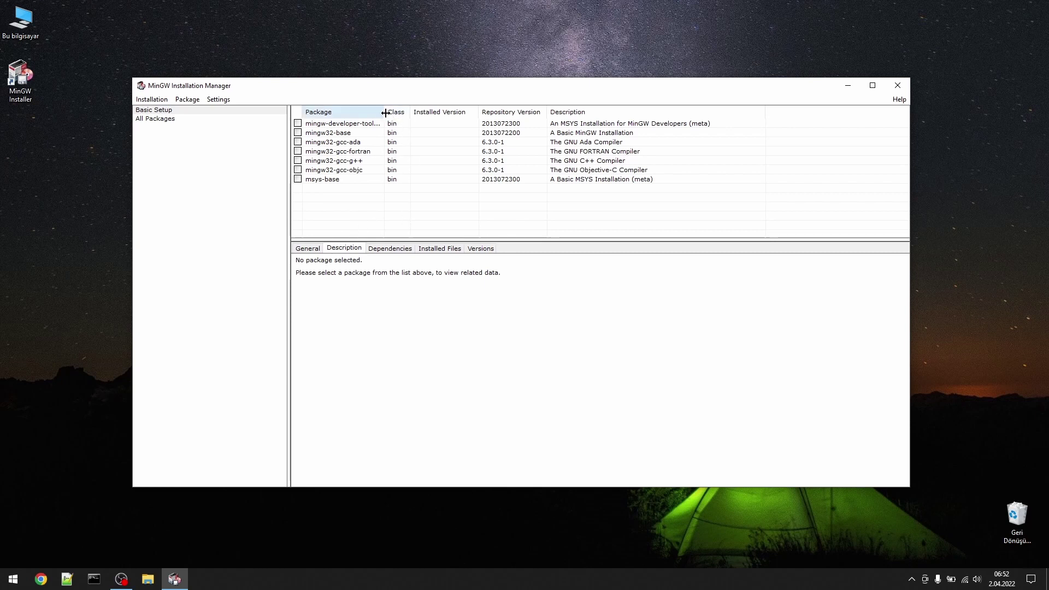
{"action": "left_click_drag", "start_coordinate": [385, 112], "coordinate": [451, 112]}
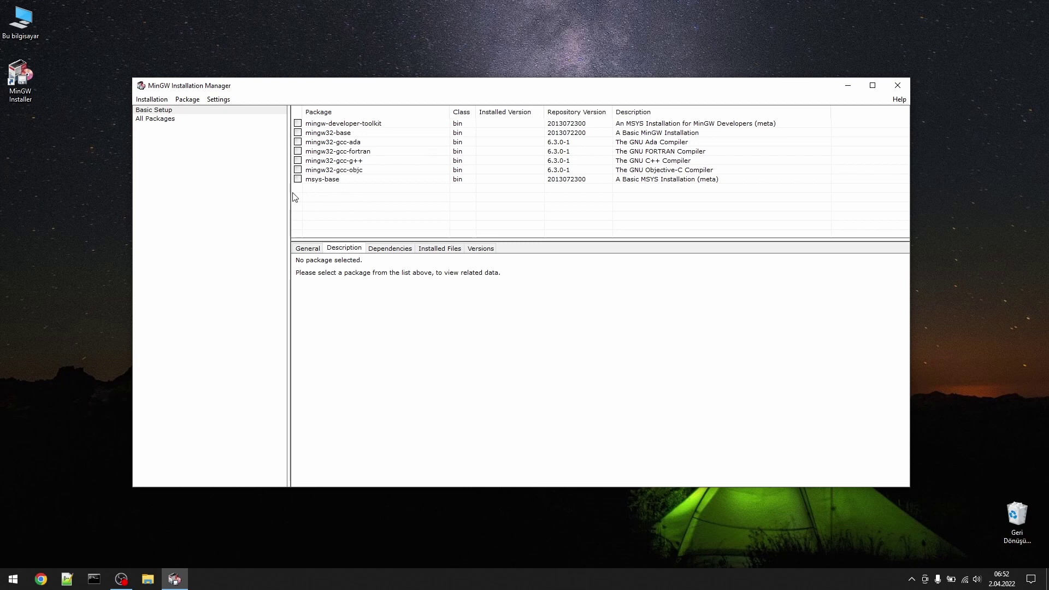
Mark the mingw32-gcc-g++ and mingw32-base packages for installation.
{"action": "left_click", "coordinate": [298, 162]}
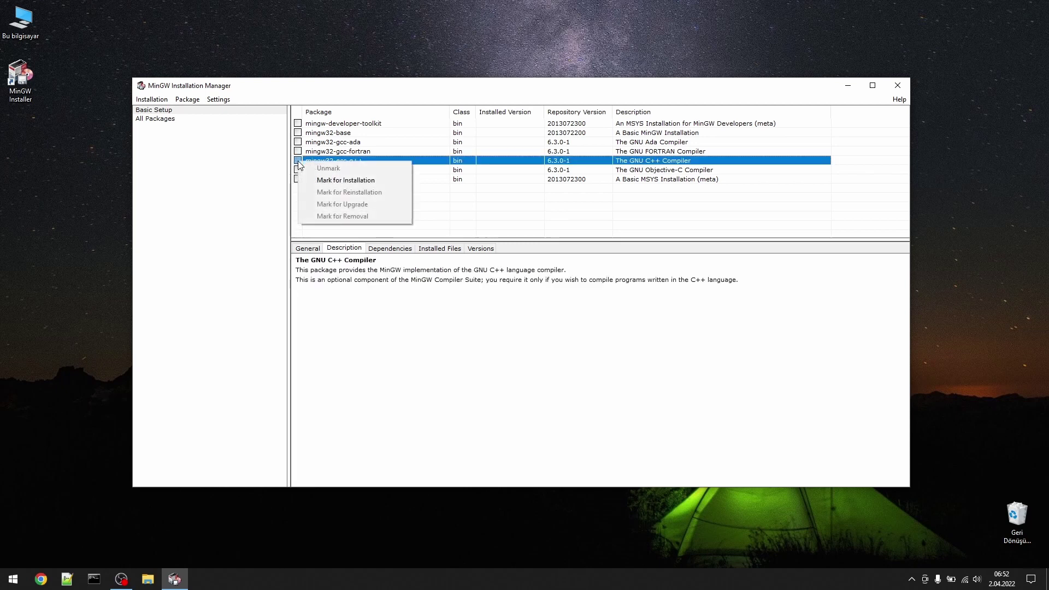
{"action": "left_click", "coordinate": [331, 181]}
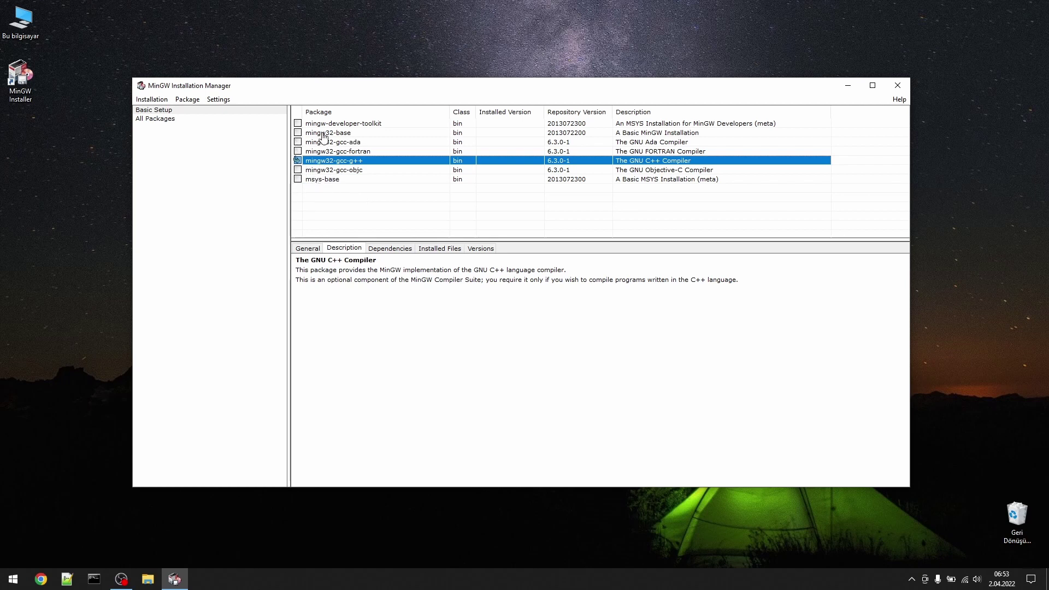
{"action": "left_click", "coordinate": [298, 133]}
{"action": "left_click", "coordinate": [319, 149]}
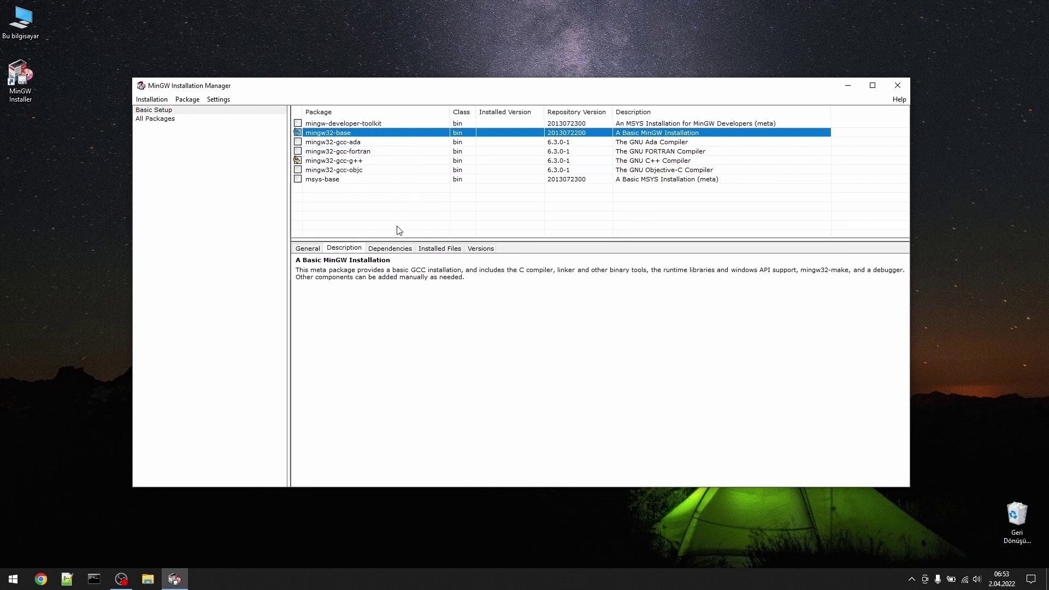
{"action": "left_click", "coordinate": [332, 200]}
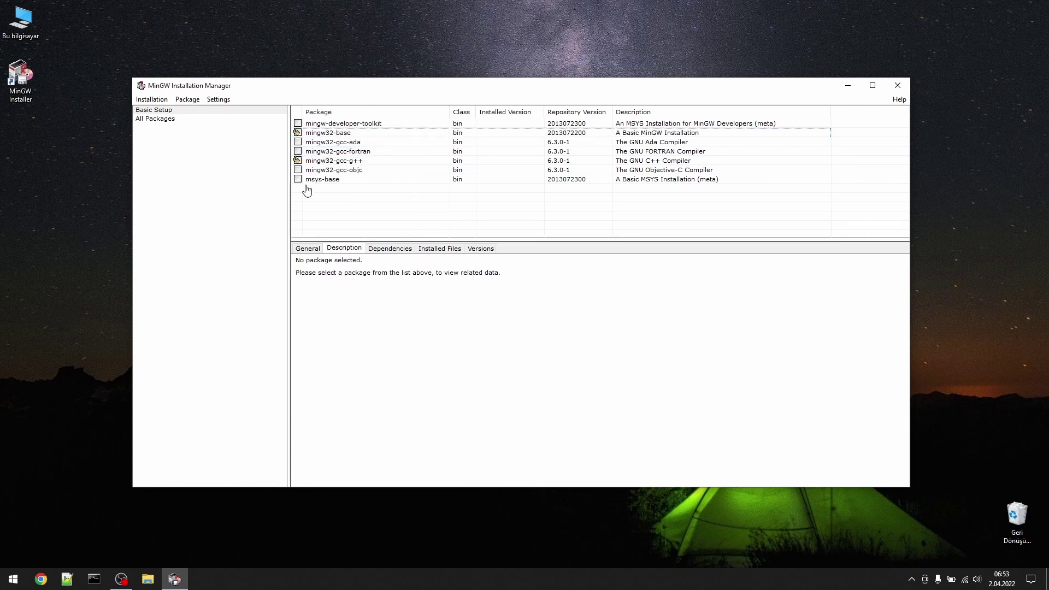
Apply the pending package changes to install the marked packages, and close the Installation Manager.
{"action": "left_click", "coordinate": [151, 100]}
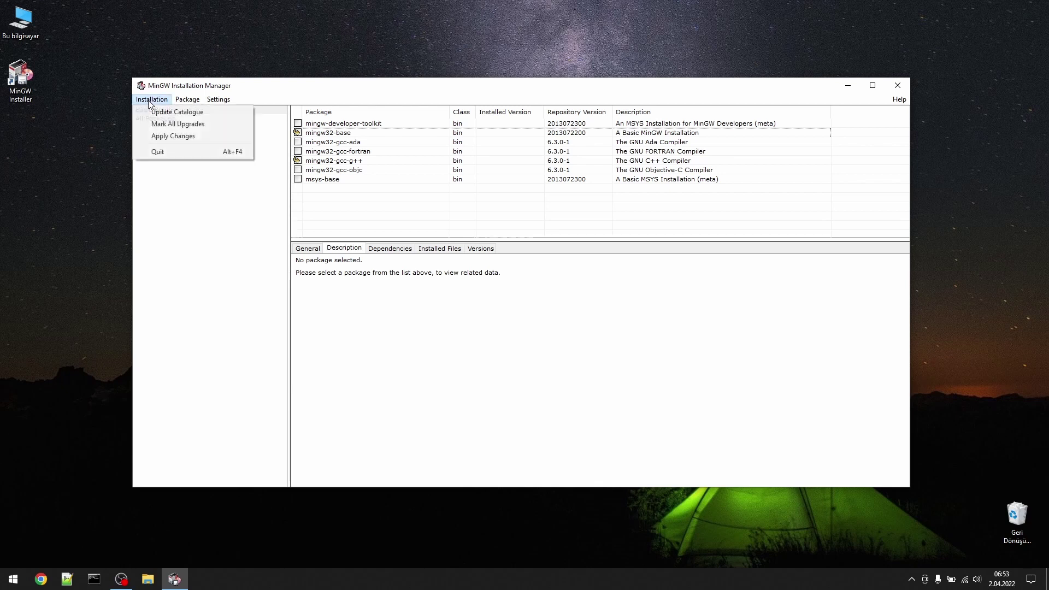
{"action": "left_click", "coordinate": [158, 137]}
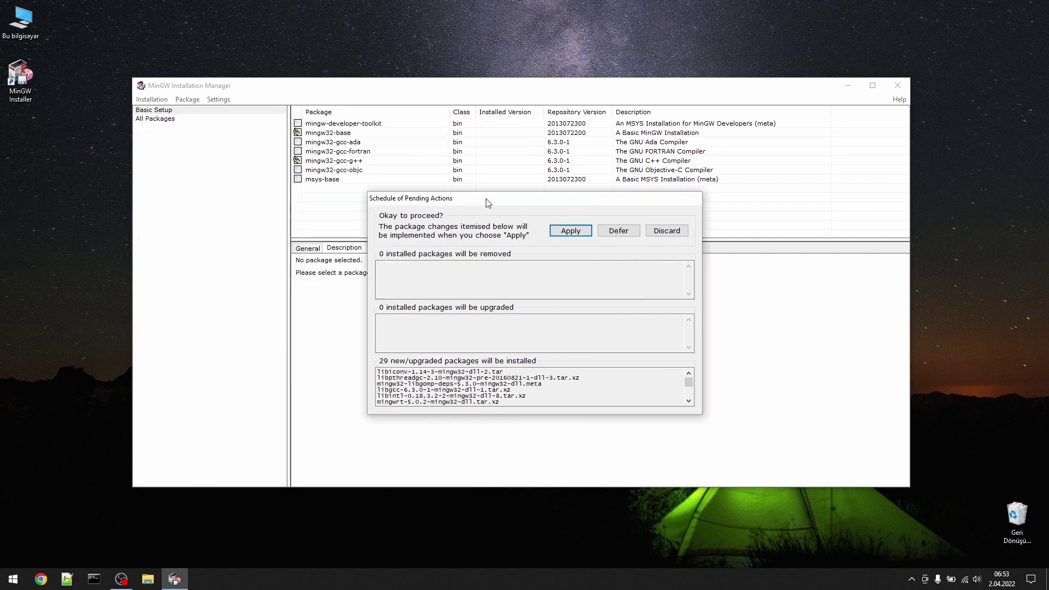
{"action": "left_click", "coordinate": [575, 232]}
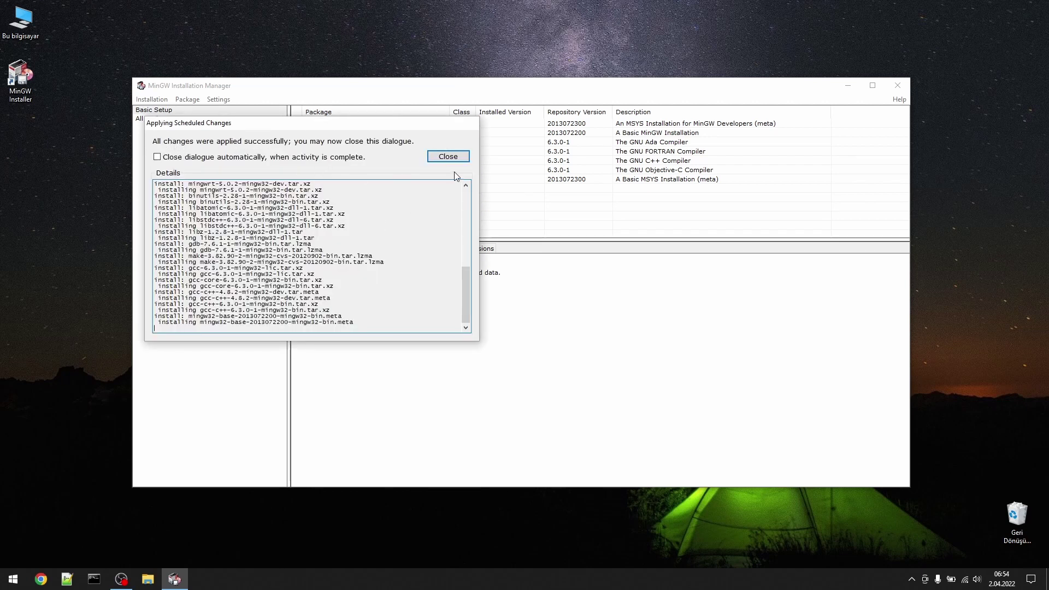
{"action": "left_click", "coordinate": [449, 157]}
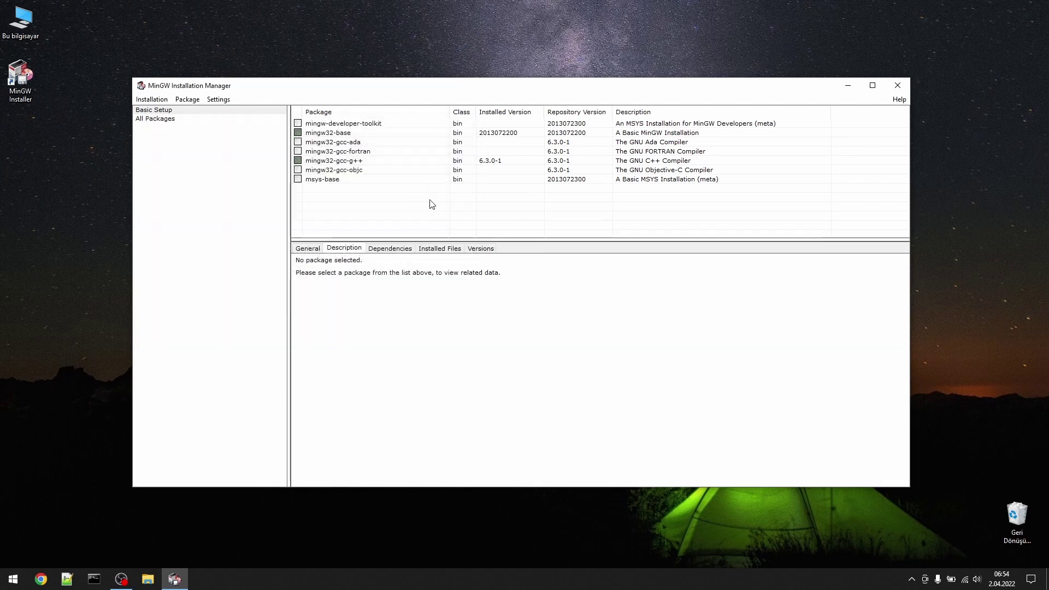
{"action": "left_click", "coordinate": [897, 85]}
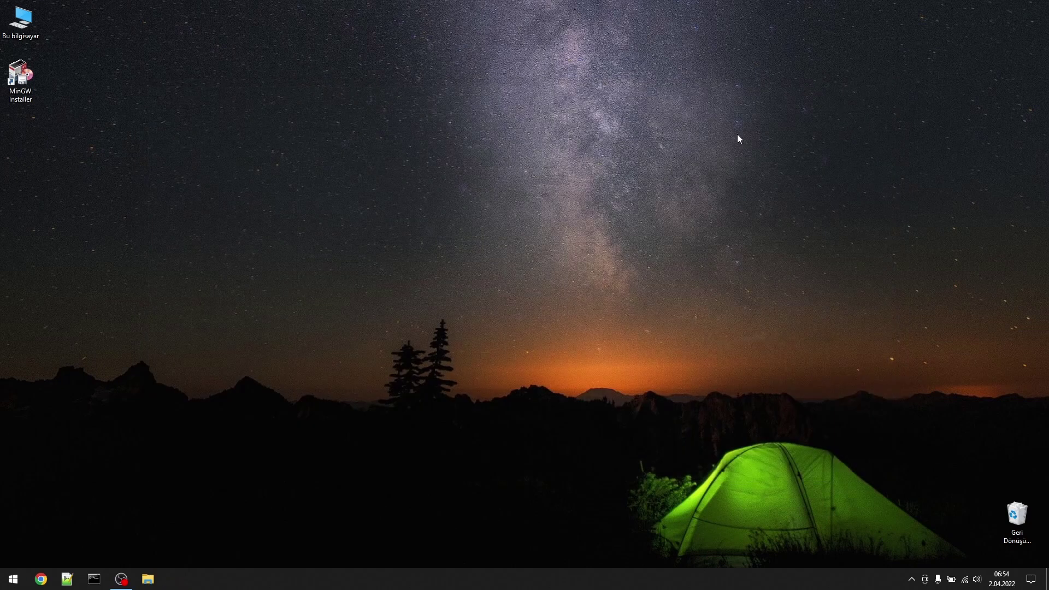
Examine the D:\MinGW\bin folder in File Explorer for the g++ compiler, and close the window.
{"action": "double_click", "coordinate": [21, 21]}
{"action": "double_click", "coordinate": [558, 319]}
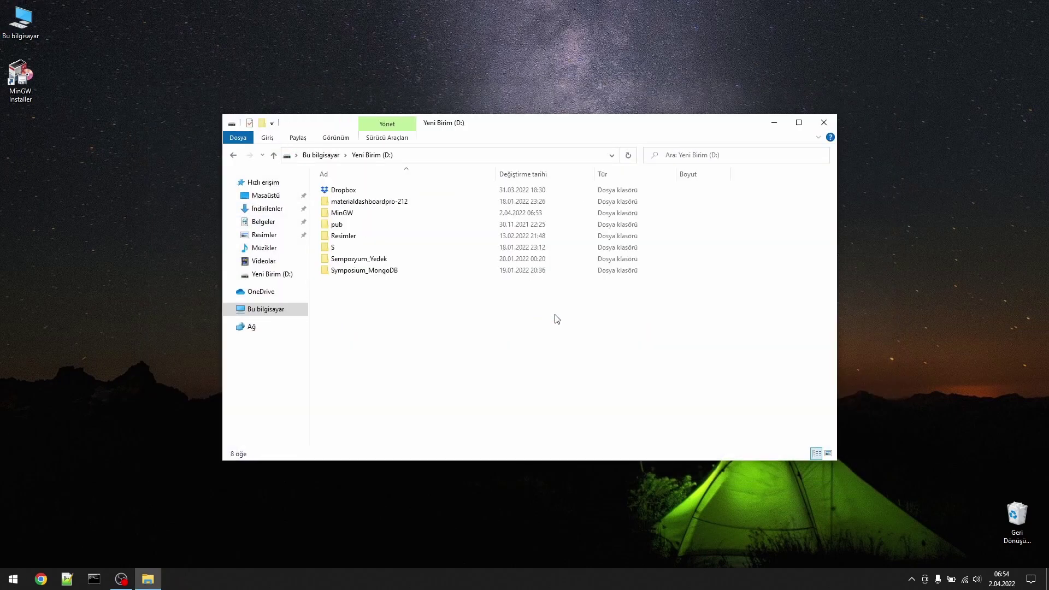
{"action": "double_click", "coordinate": [348, 215]}
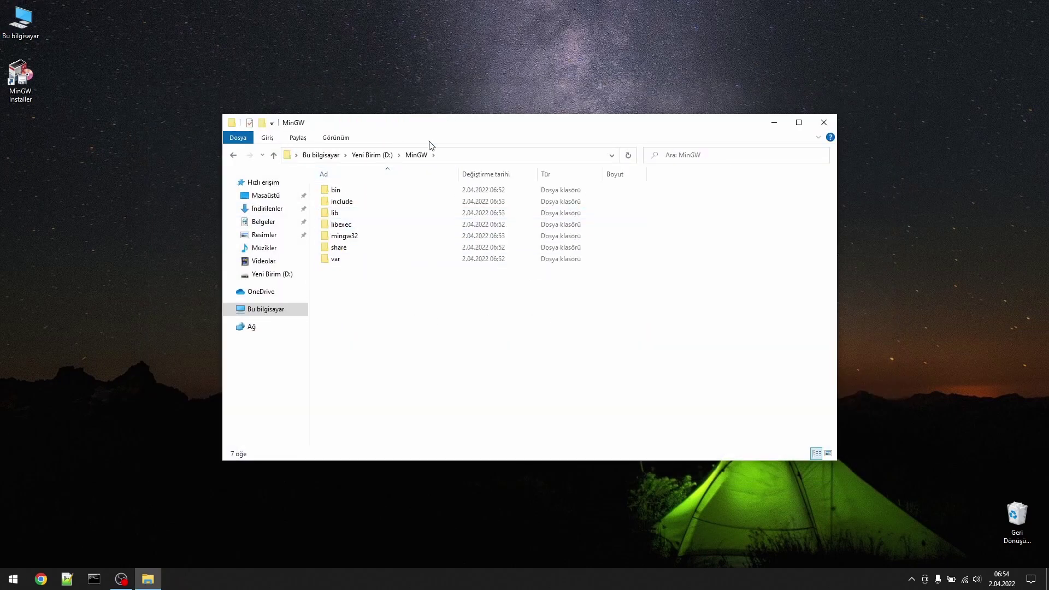
{"action": "double_click", "coordinate": [335, 191]}
{"action": "scroll", "coordinate": [385, 322], "scroll_direction": "down", "scroll_amount": 6}
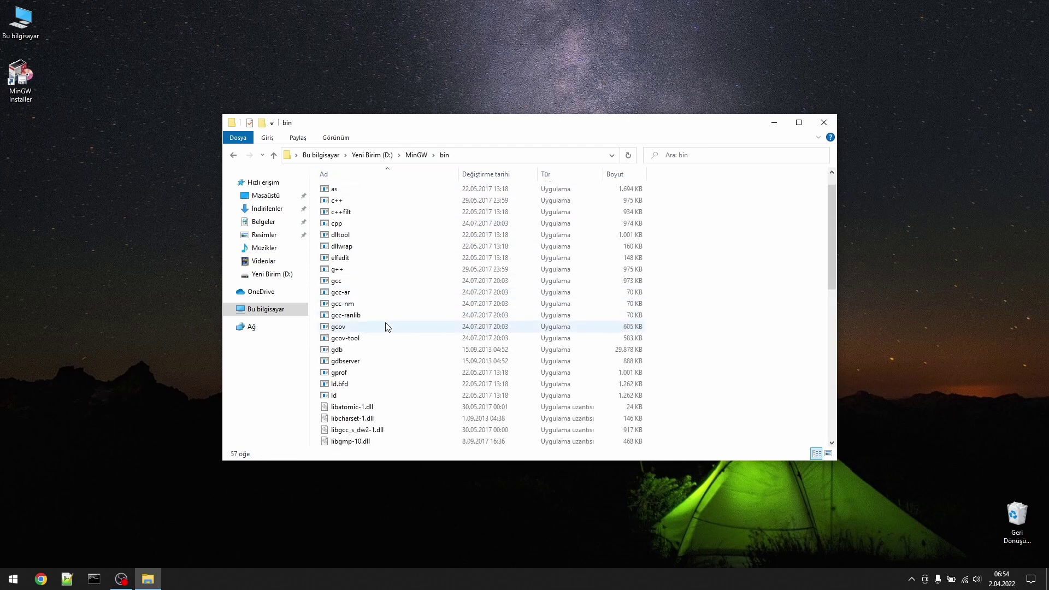
{"action": "scroll", "coordinate": [387, 326], "scroll_direction": "up", "scroll_amount": 6}
{"action": "left_click", "coordinate": [346, 296]}
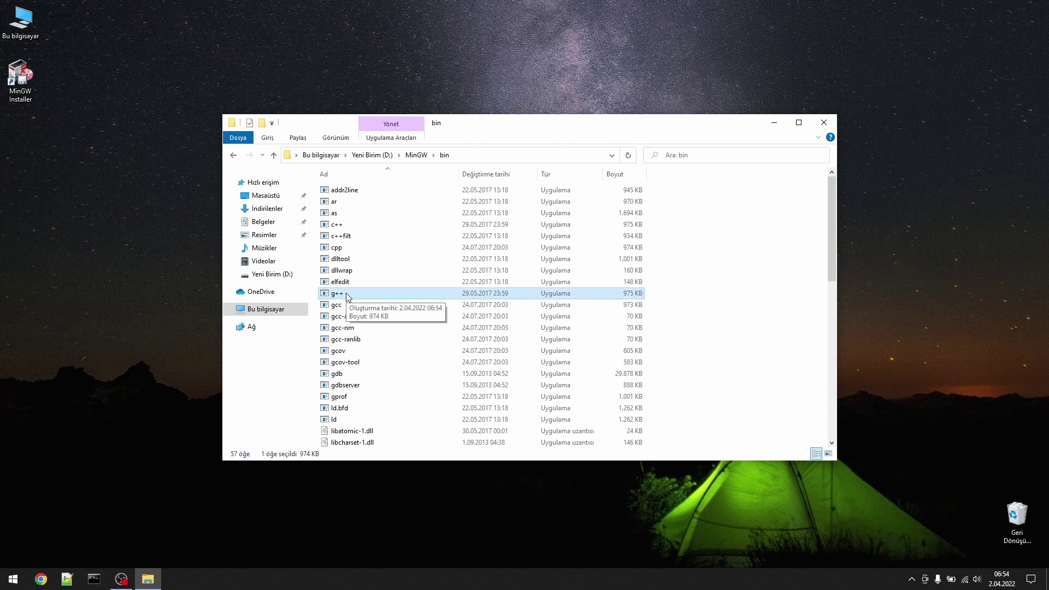
{"action": "left_click", "coordinate": [420, 155]}
{"action": "left_click", "coordinate": [824, 122]}
{"action": "left_click", "coordinate": [248, 136]}
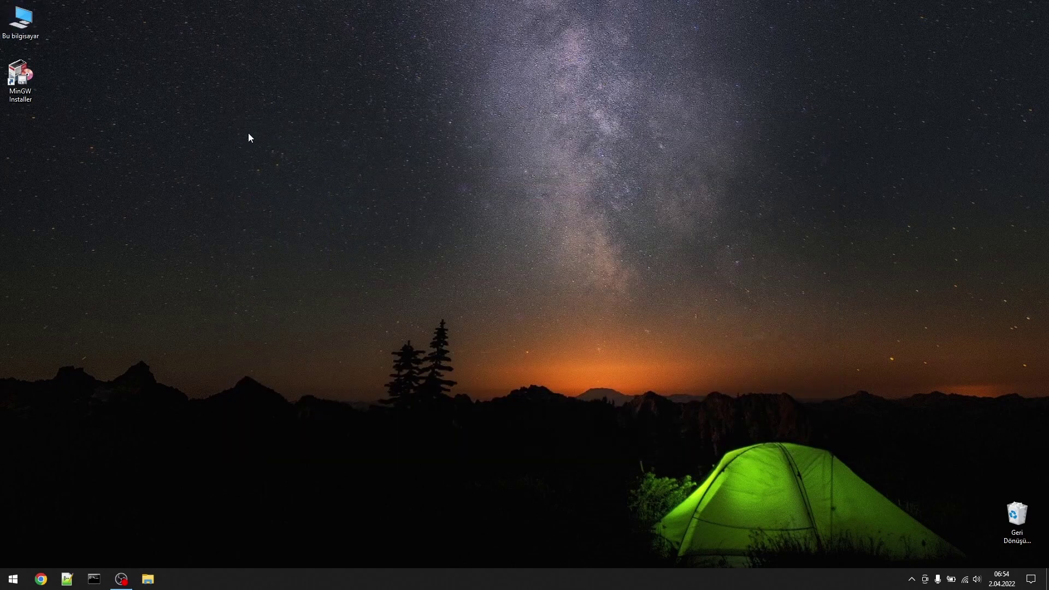
Run g++ in a Command Prompt window to check whether the compiler command is recognized, and close the window.
{"action": "left_click", "coordinate": [12, 579]}
{"action": "type", "text": "cmd"}
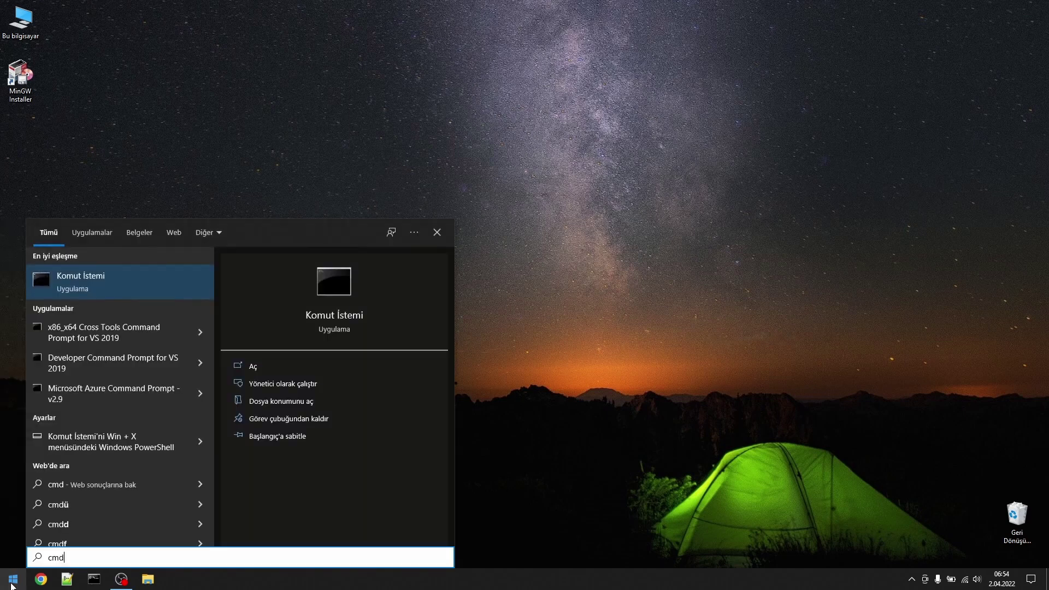
{"action": "key", "text": "Return"}
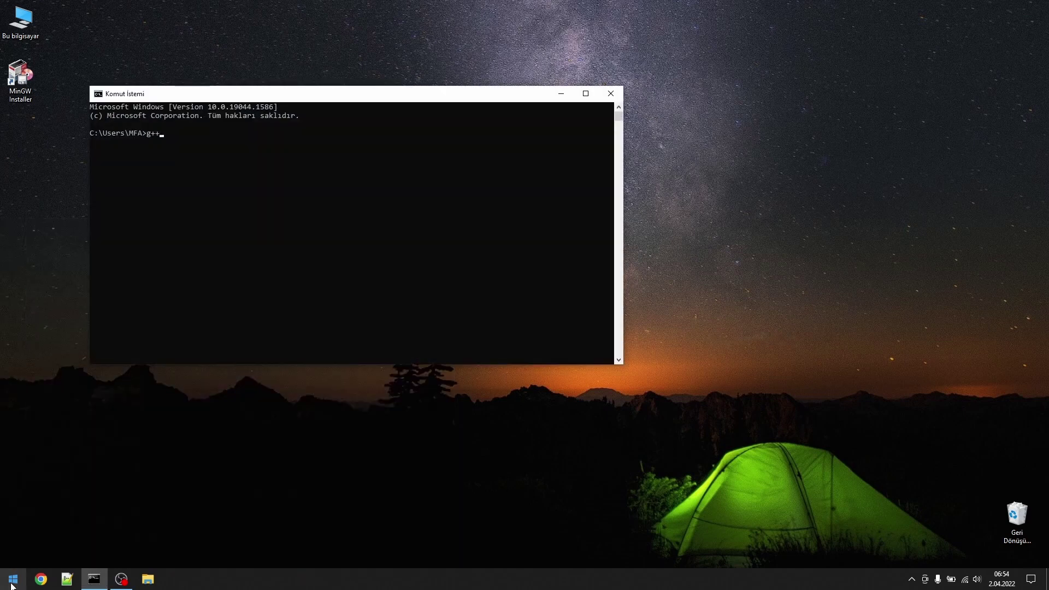
{"action": "type", "text": "g++"}
{"action": "key", "text": "Return"}
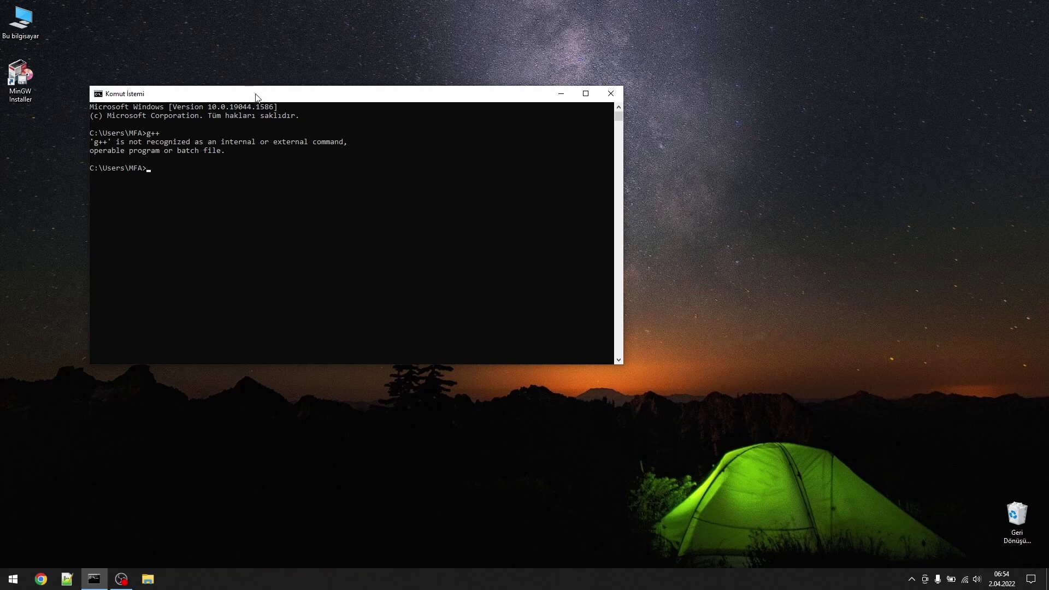
{"action": "left_click_drag", "start_coordinate": [257, 97], "coordinate": [445, 170]}
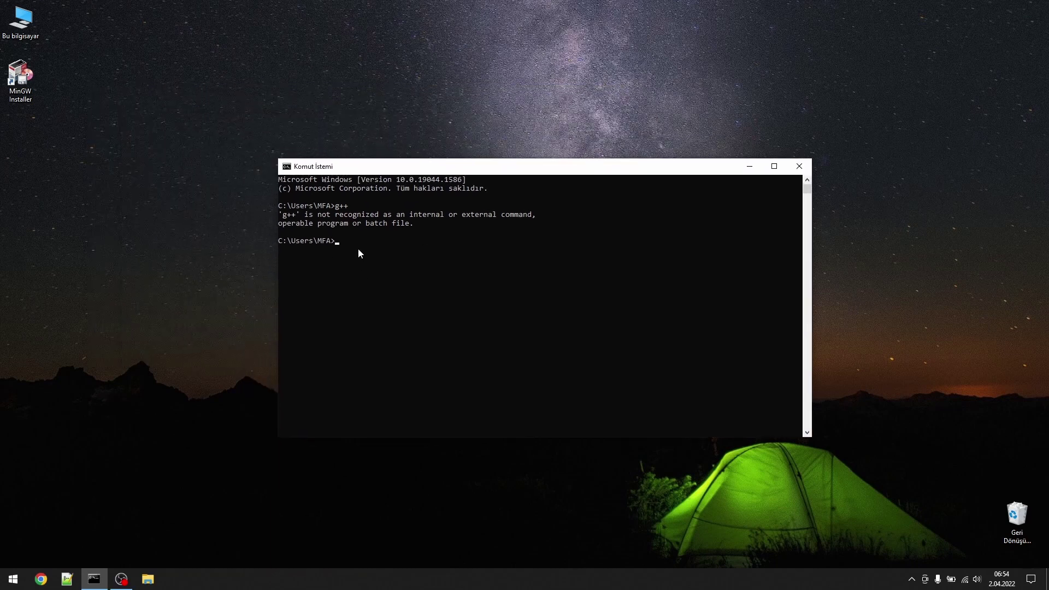
{"action": "left_click", "coordinate": [807, 170]}
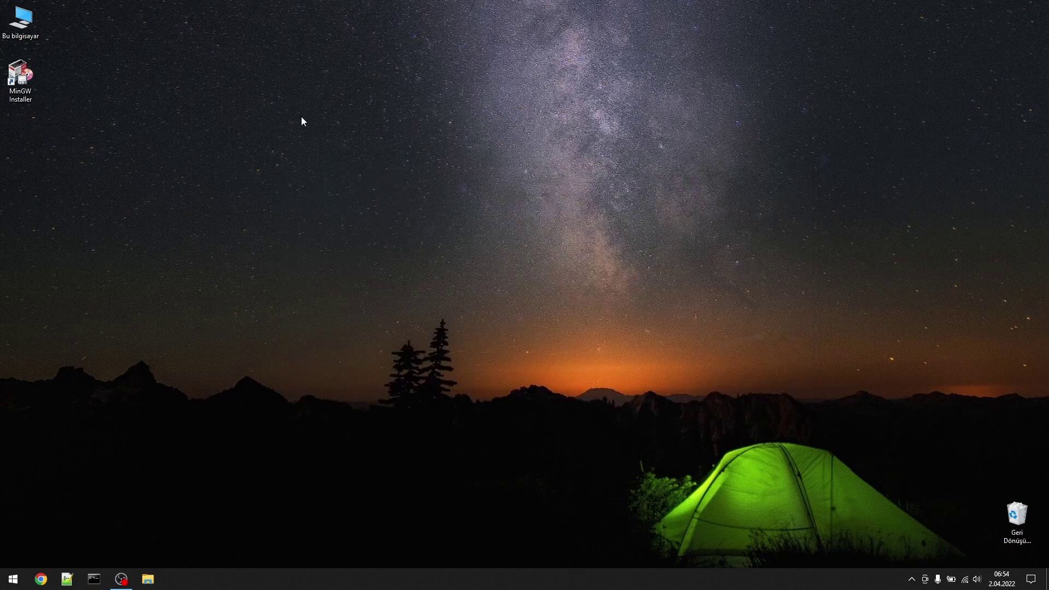
Open the computer's Environment Variables dialog from its properties through the advanced system settings.
{"action": "right_click", "coordinate": [19, 31]}
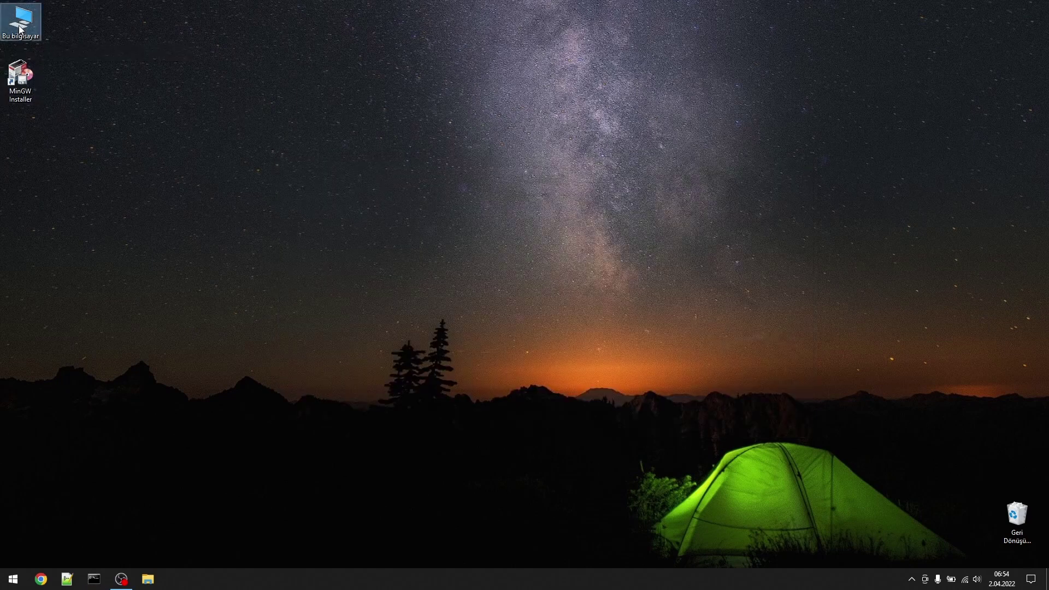
{"action": "left_click", "coordinate": [54, 155]}
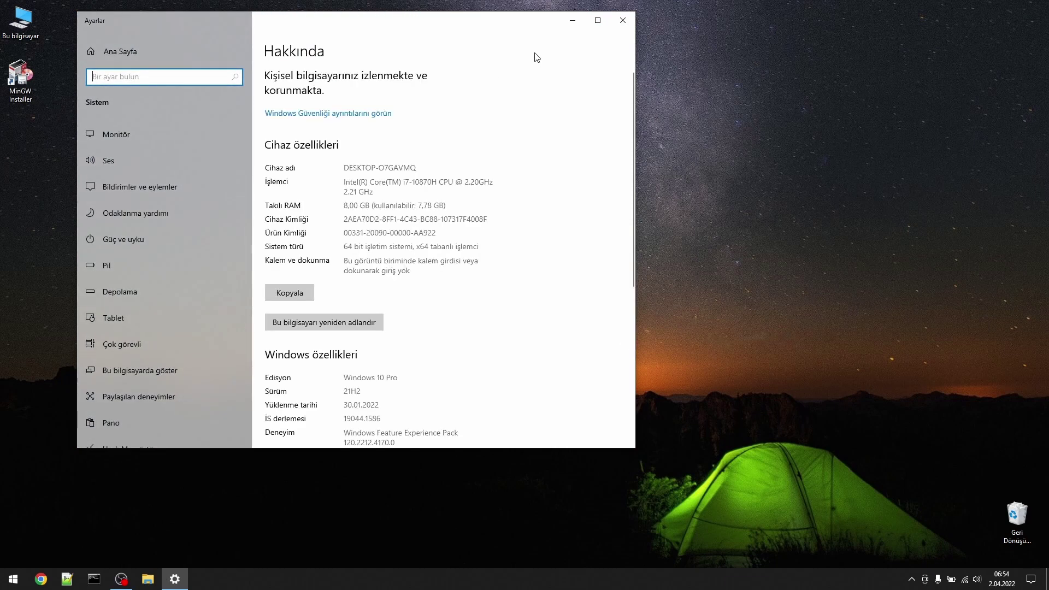
{"action": "left_click", "coordinate": [597, 21]}
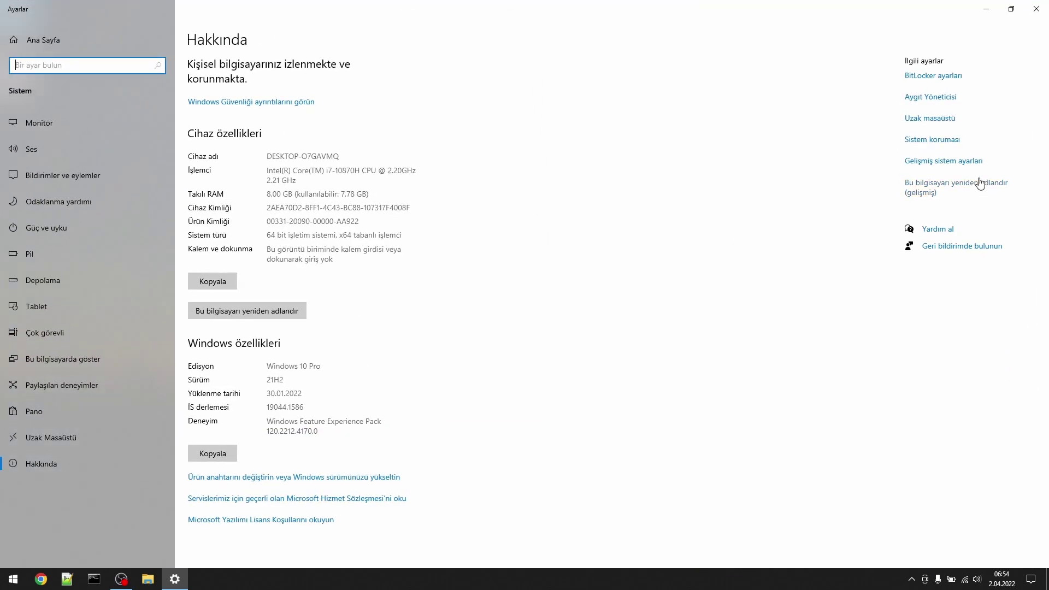
{"action": "left_click", "coordinate": [950, 163]}
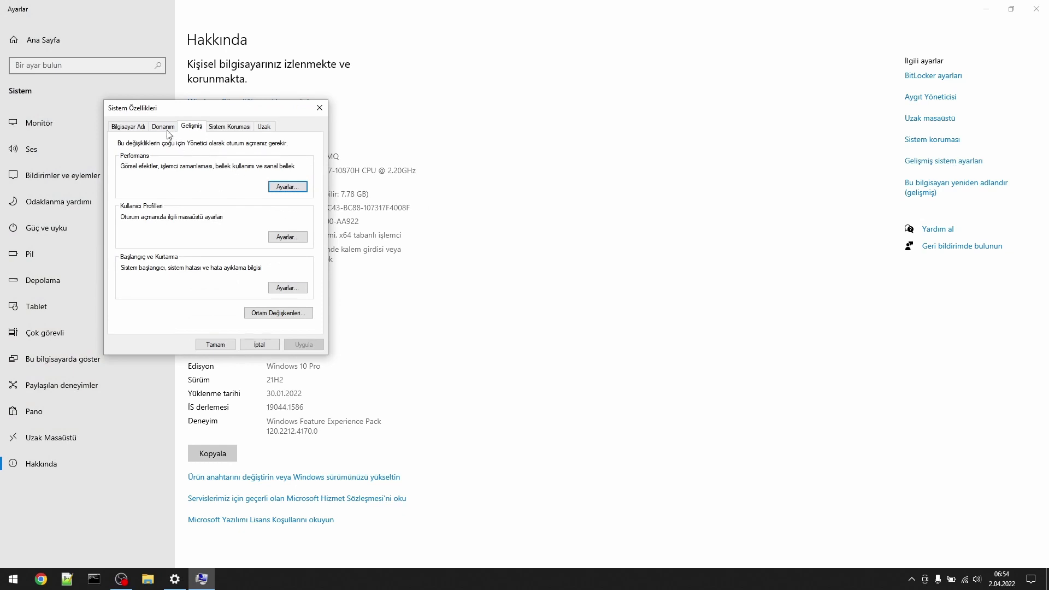
{"action": "left_click_drag", "start_coordinate": [157, 108], "coordinate": [448, 136]}
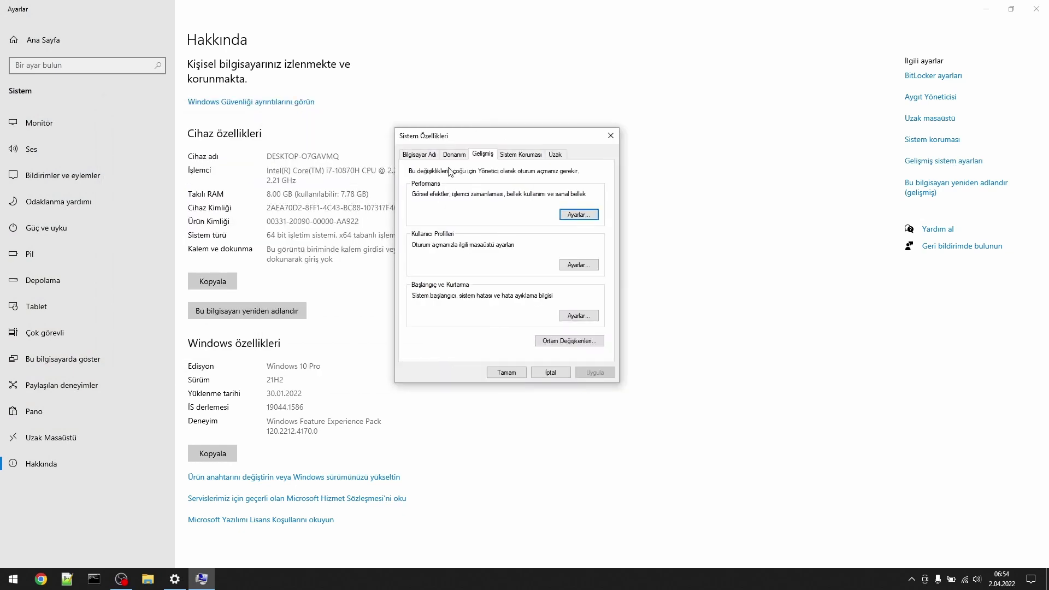
{"action": "left_click", "coordinate": [557, 339]}
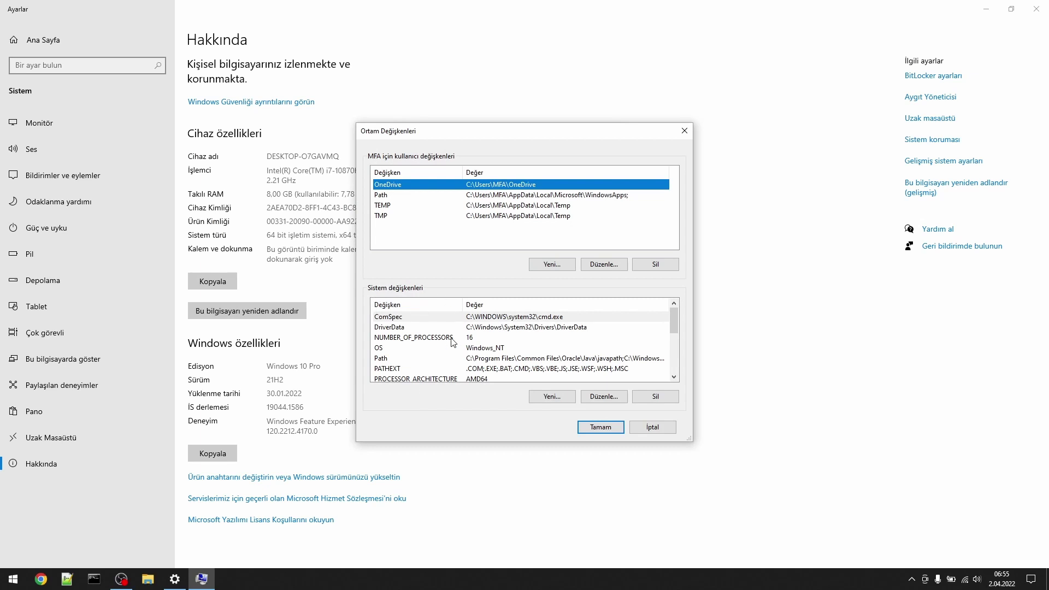
Add D:\MinGW\bin\ as a new entry in the system Path variable, confirm the changes, and close the system settings.
{"action": "left_click", "coordinate": [382, 359]}
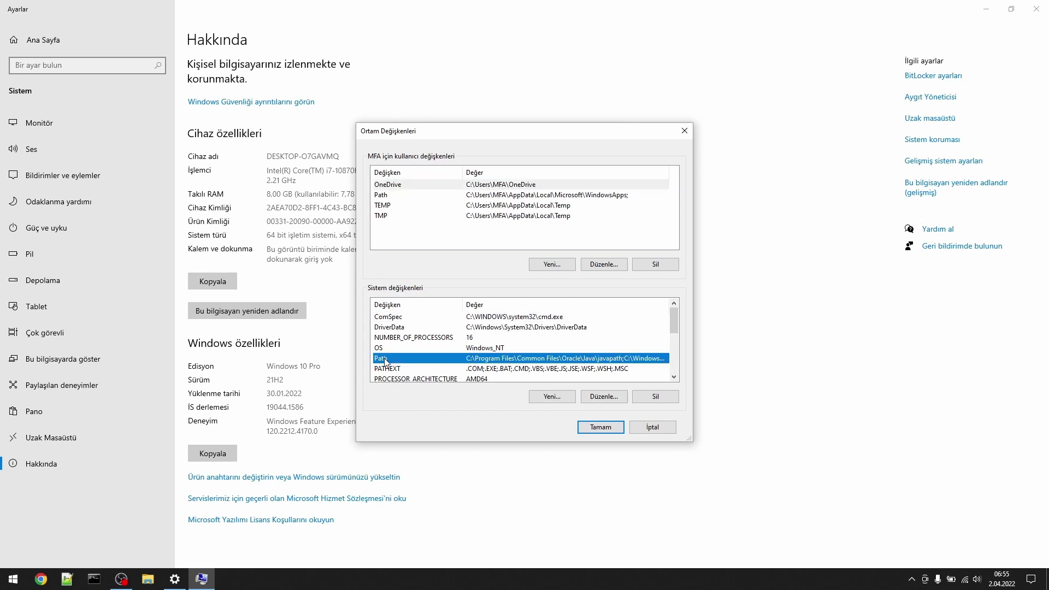
{"action": "left_click", "coordinate": [607, 397]}
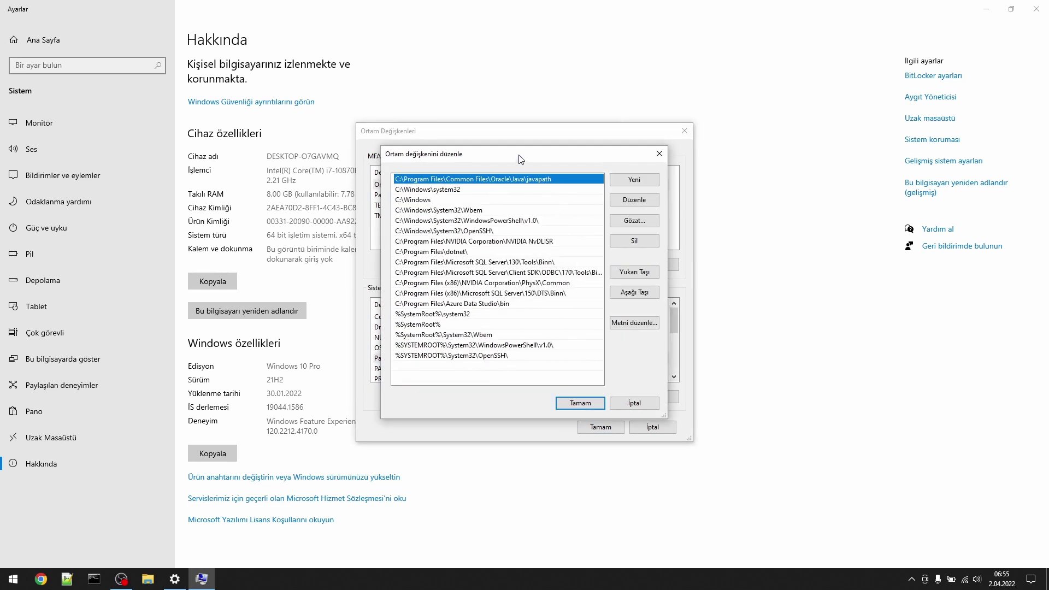
{"action": "left_click_drag", "start_coordinate": [521, 159], "coordinate": [556, 164]}
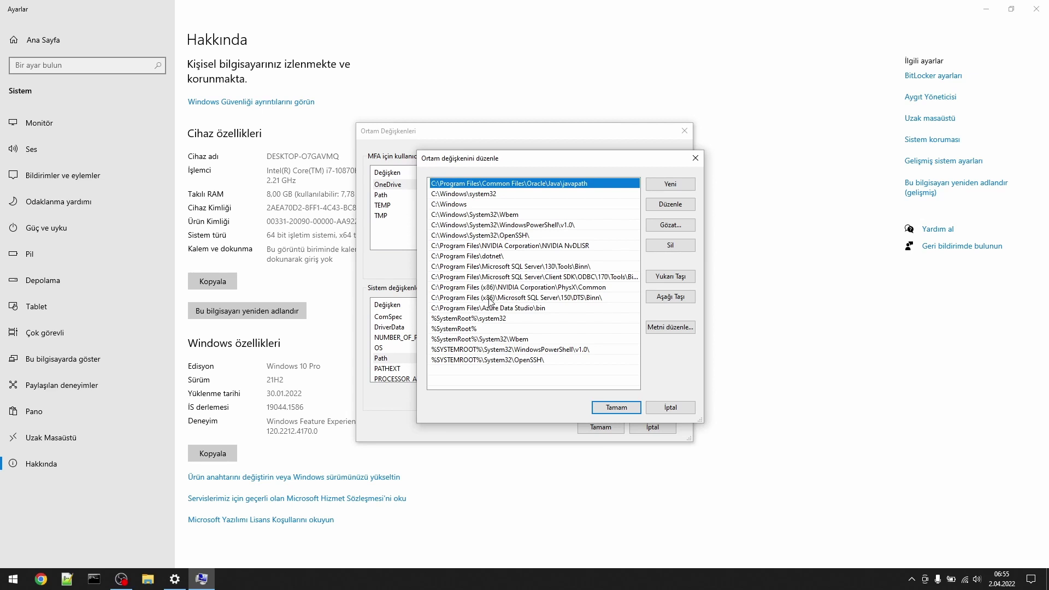
{"action": "left_click", "coordinate": [667, 187]}
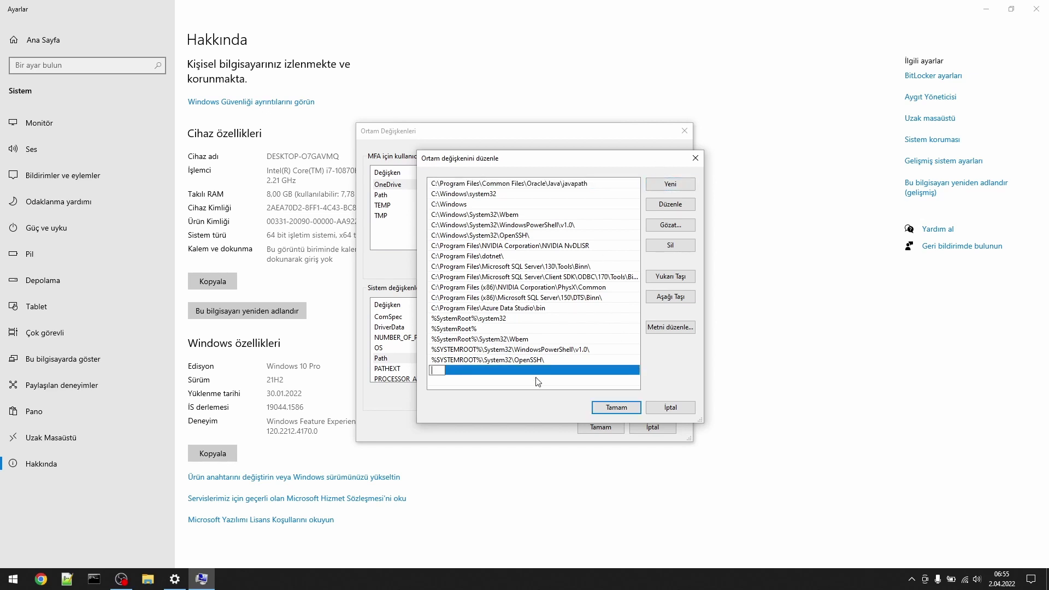
{"action": "type", "text": "D:\\MinGW\\bin\\"}
{"action": "left_click", "coordinate": [541, 382]}
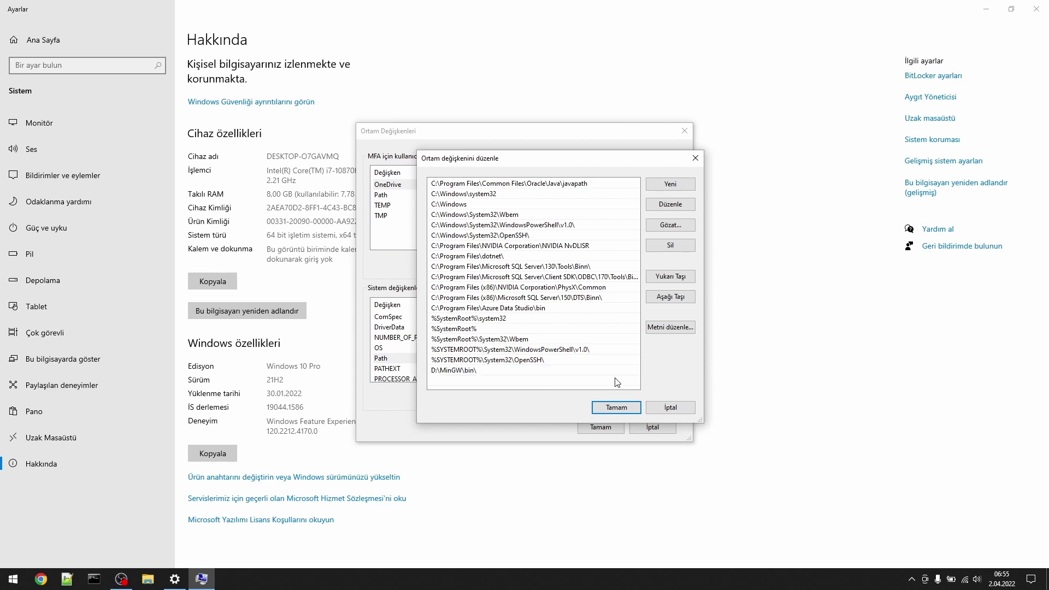
{"action": "left_click", "coordinate": [618, 410]}
{"action": "left_click", "coordinate": [601, 427]}
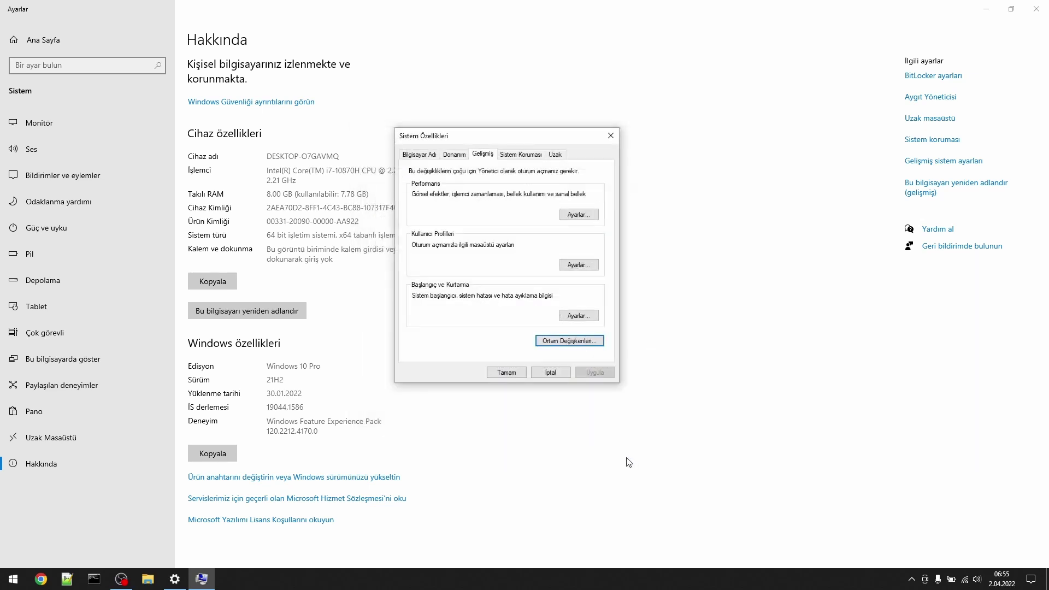
{"action": "left_click", "coordinate": [506, 373]}
{"action": "key", "text": "alt+F4"}
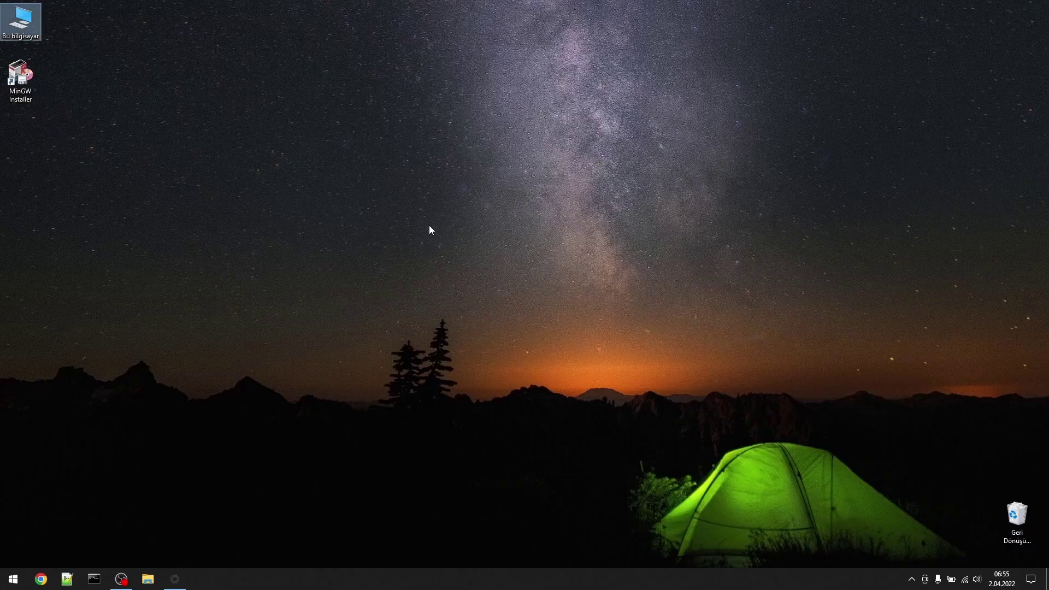
Run g++ in a new Command Prompt window to test the compiler command, and move the window lower on the desktop.
{"action": "left_click", "coordinate": [7, 582]}
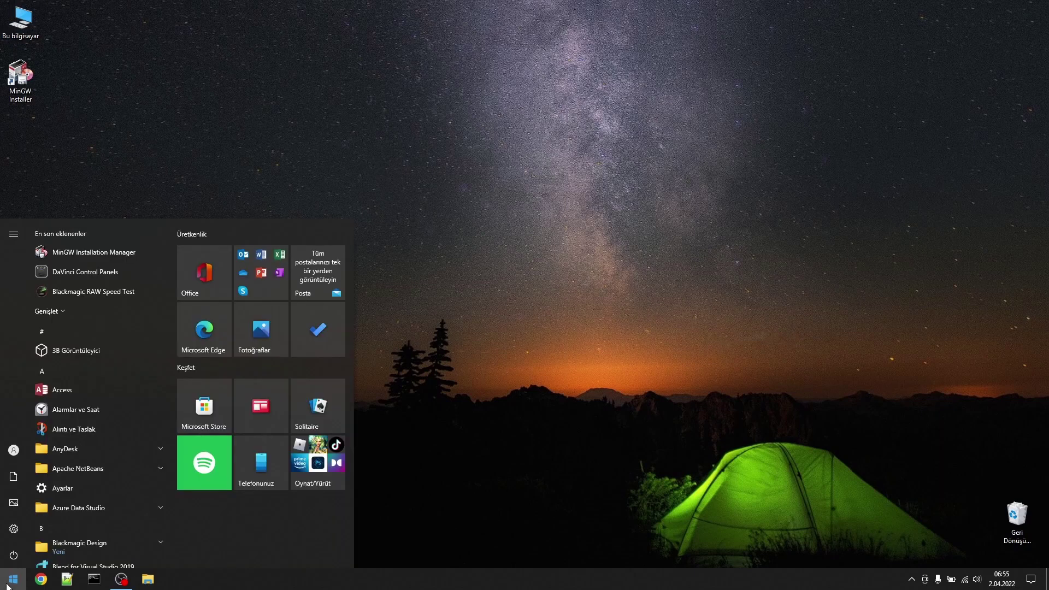
{"action": "type", "text": "cmd"}
{"action": "key", "text": "Return"}
{"action": "type", "text": "g++"}
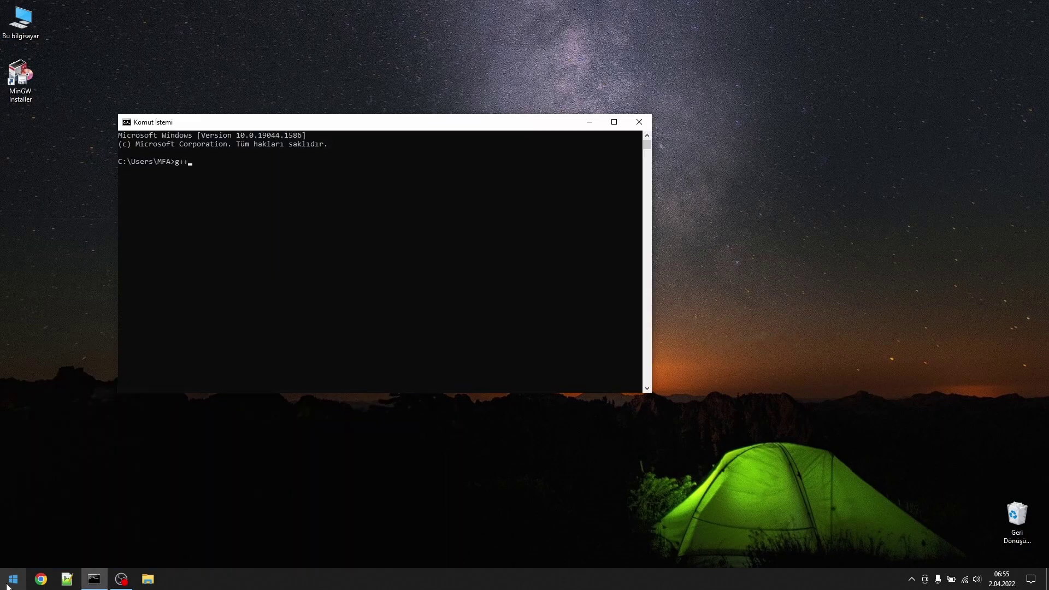
{"action": "key", "text": "Return"}
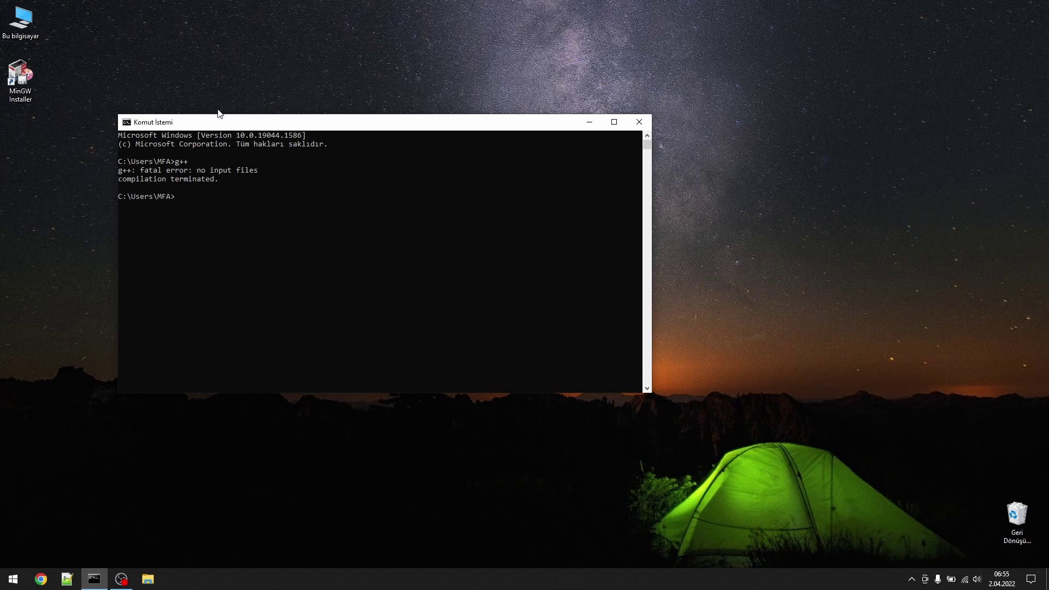
{"action": "left_click_drag", "start_coordinate": [228, 123], "coordinate": [435, 198]}
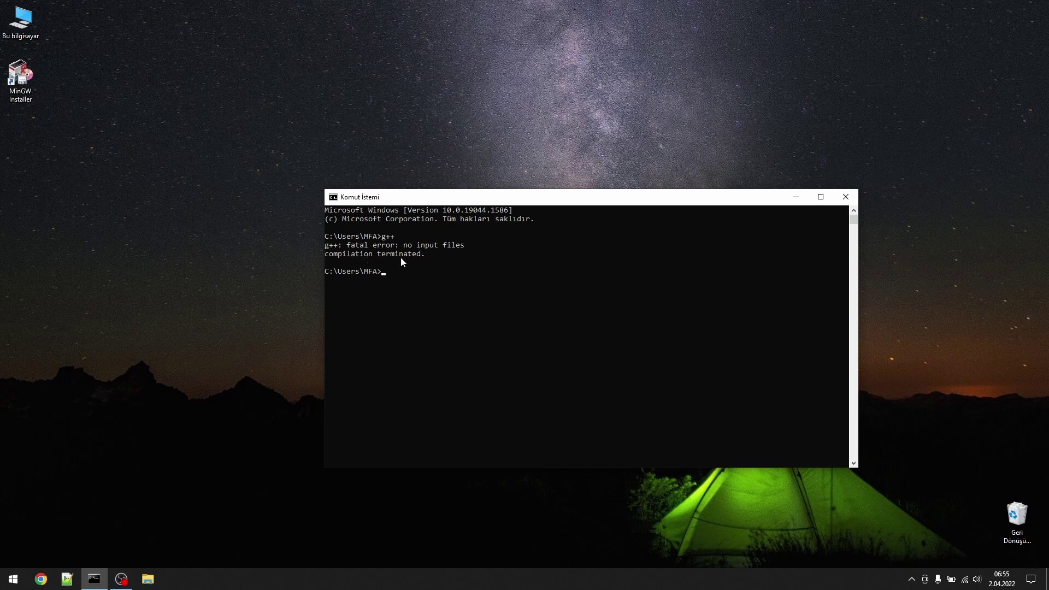
{"action": "left_click_drag", "start_coordinate": [440, 201], "coordinate": [441, 291]}
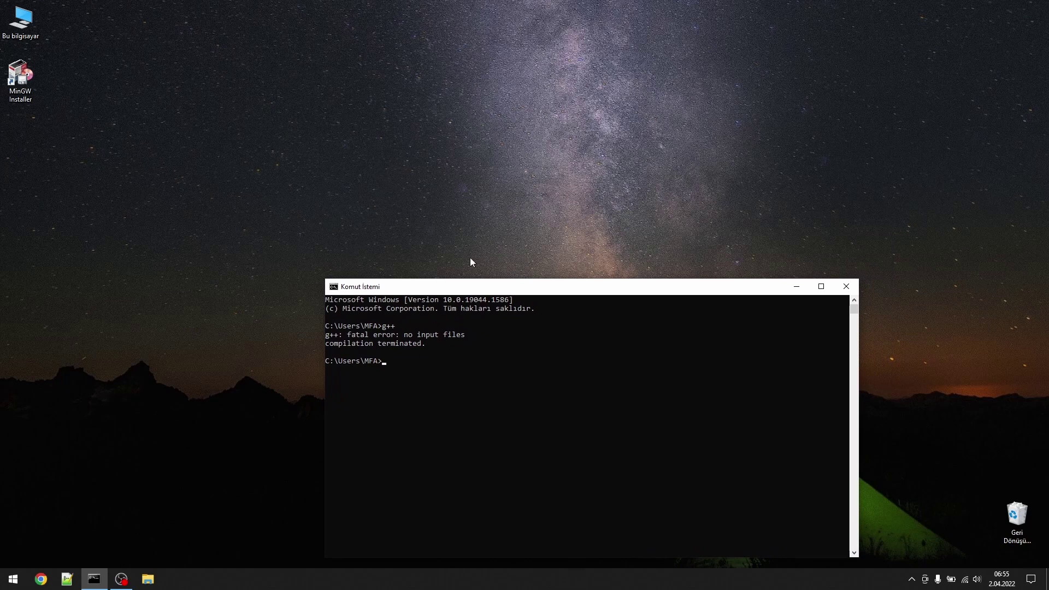
Create a new text document named Program on the desktop.
{"action": "left_click", "coordinate": [318, 96]}
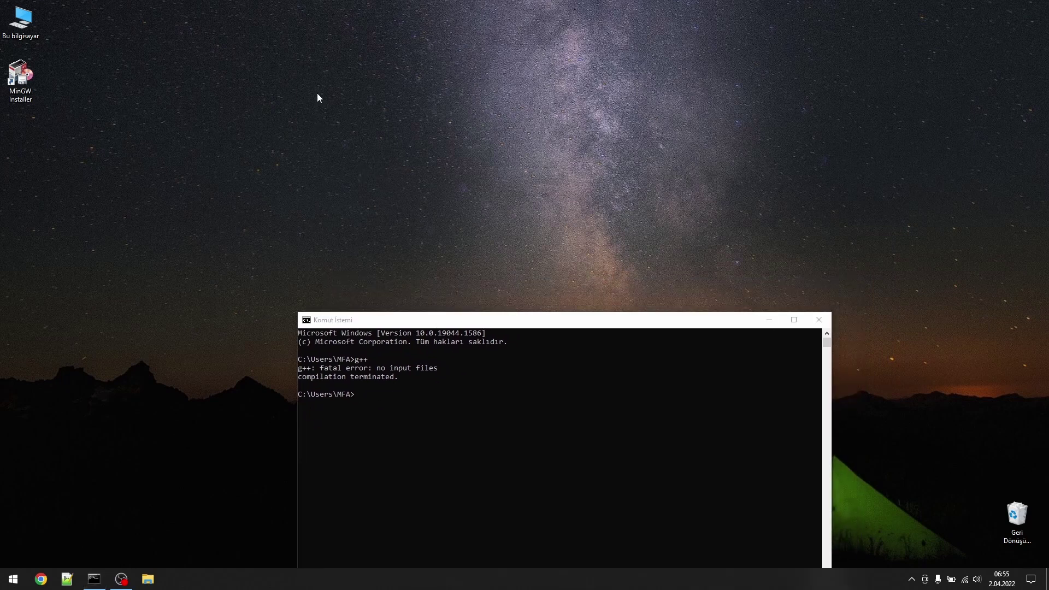
{"action": "right_click", "coordinate": [317, 92]}
{"action": "mouse_move", "coordinate": [356, 210]}
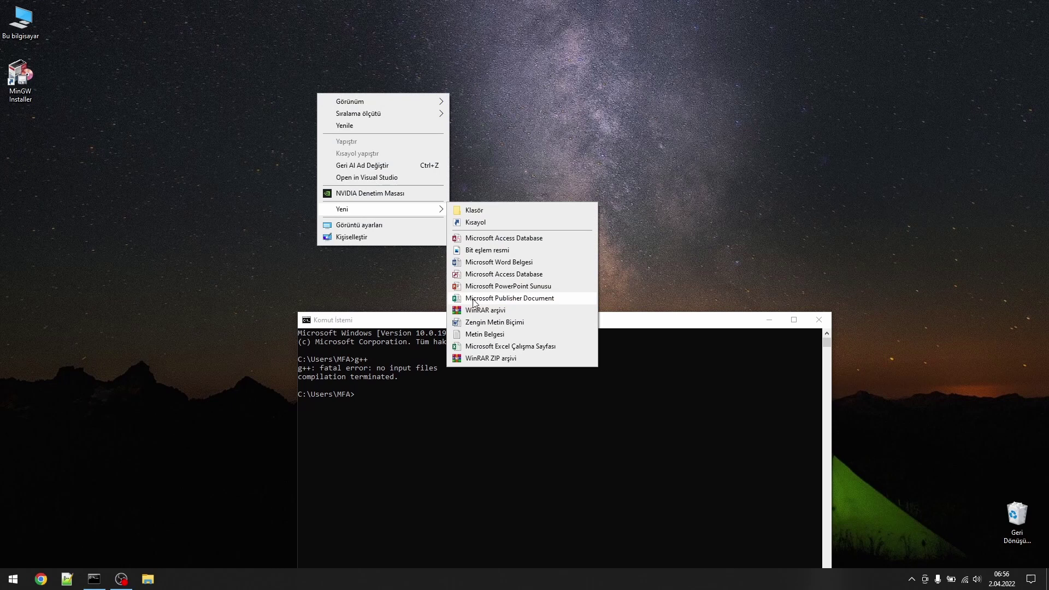
{"action": "left_click", "coordinate": [476, 334]}
{"action": "type", "text": "Po"}
{"action": "type", "text": "ogram.c"}
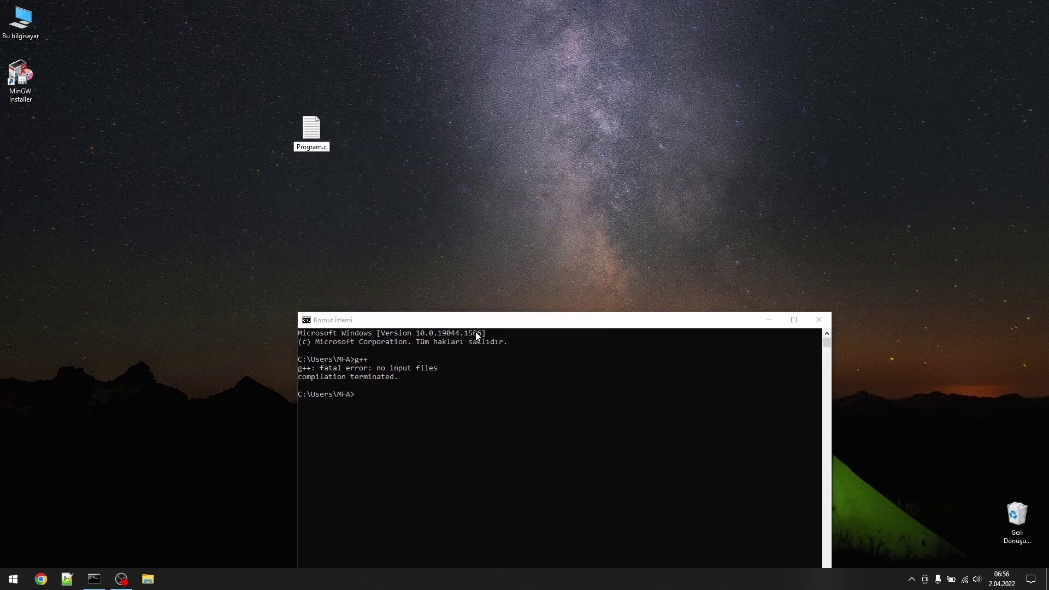
{"action": "key", "text": "BackSpace"}
{"action": "key", "text": "BackSpace"}
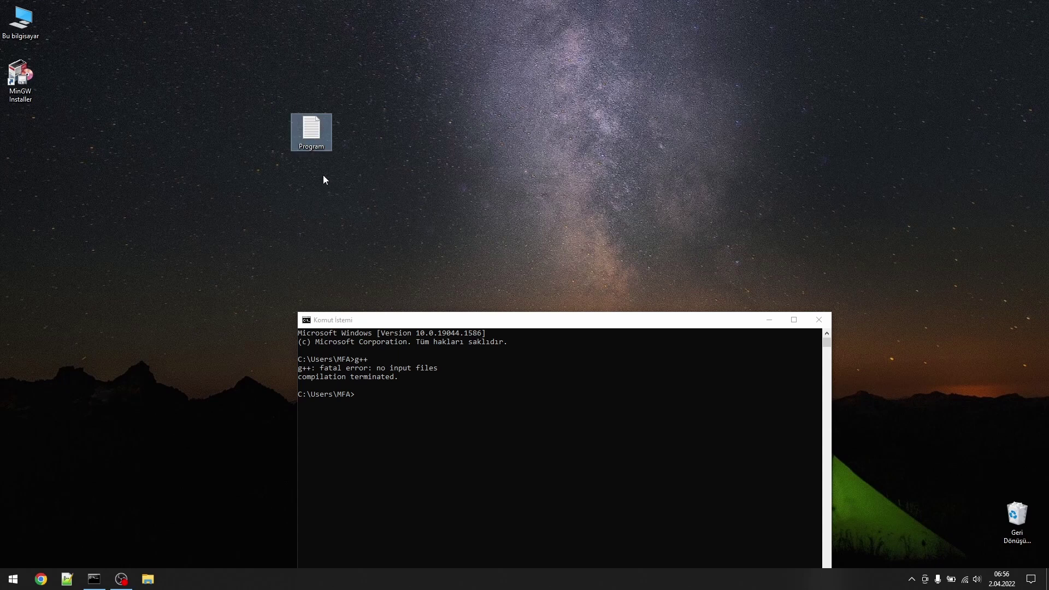
{"action": "left_click", "coordinate": [257, 300]}
Turn on the display of file name extensions in File Explorer, and close the window.
{"action": "left_click", "coordinate": [147, 579]}
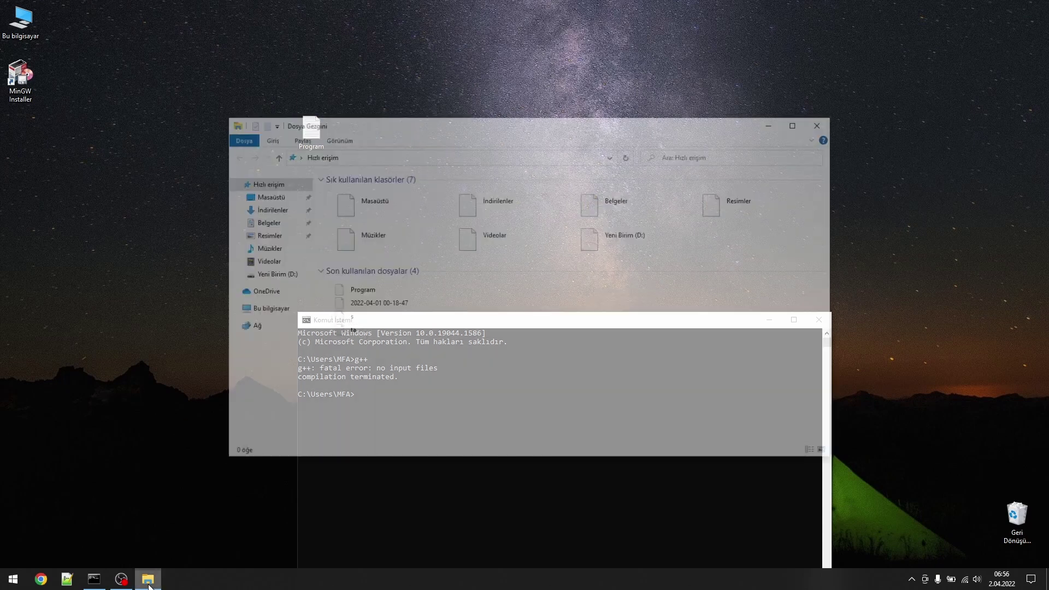
{"action": "left_click", "coordinate": [349, 138]}
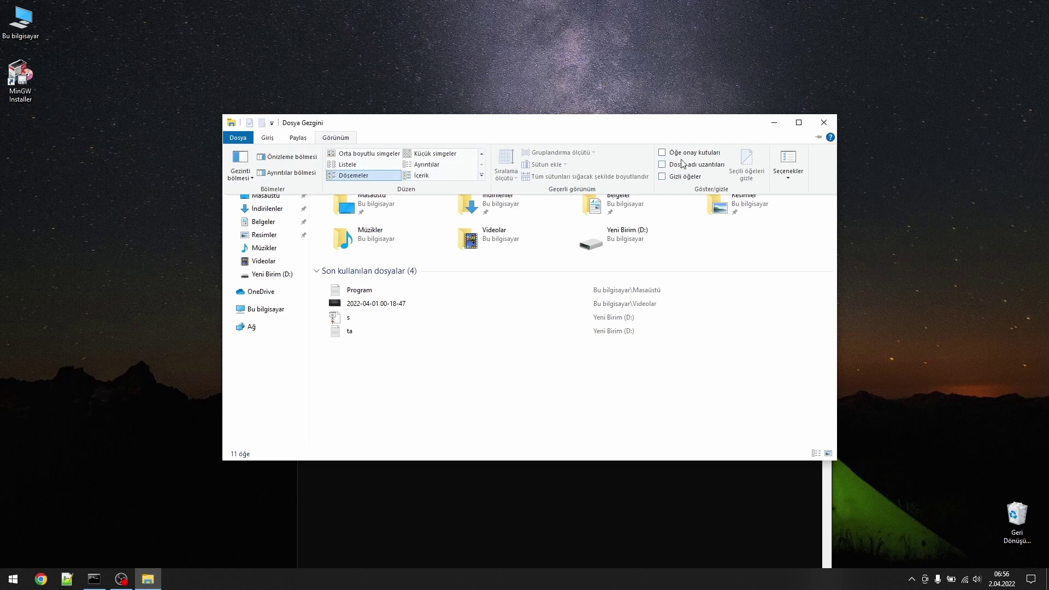
{"action": "left_click", "coordinate": [662, 164]}
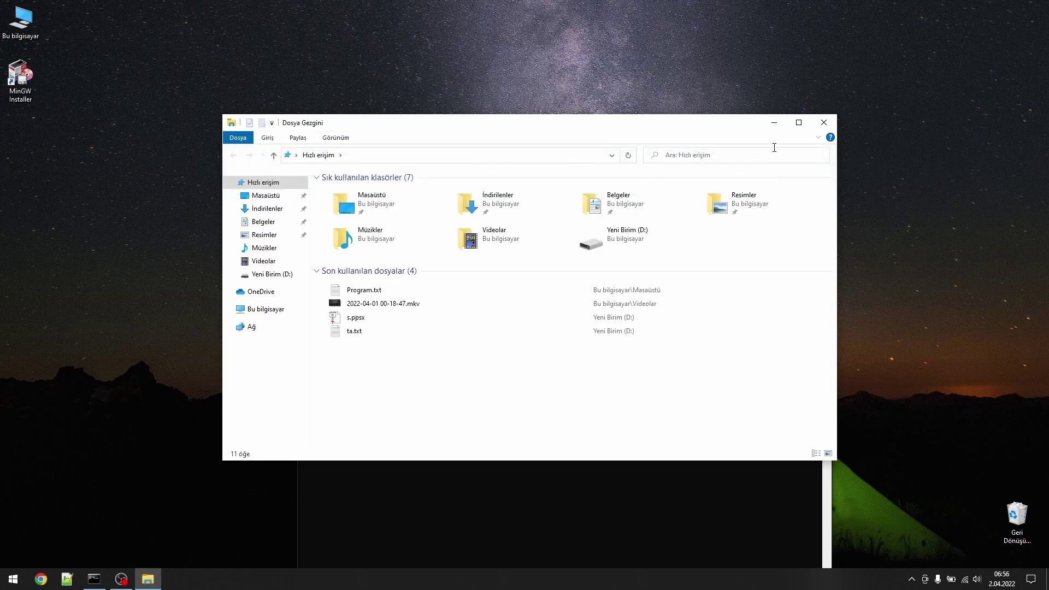
{"action": "left_click", "coordinate": [824, 122]}
Rename the desktop file Program.txt to Program.cpp and accept the extension change.
{"action": "left_click", "coordinate": [316, 152]}
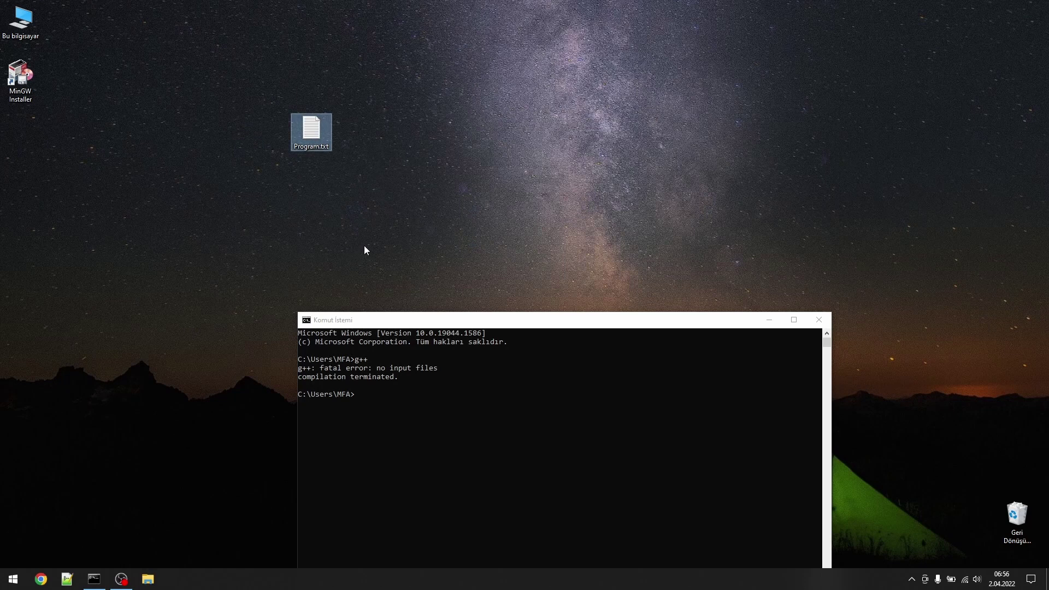
{"action": "left_click", "coordinate": [327, 146]}
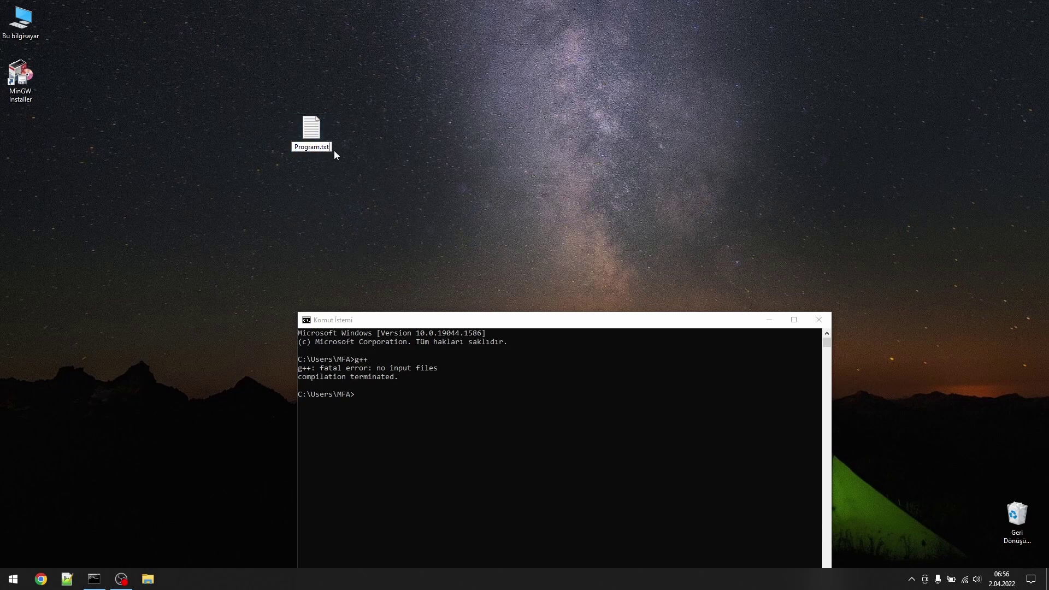
{"action": "key", "text": "BackSpace"}
{"action": "key", "text": "BackSpace"}
{"action": "key", "text": "BackSpace"}
{"action": "type", "text": "cpp"}
{"action": "key", "text": "Return"}
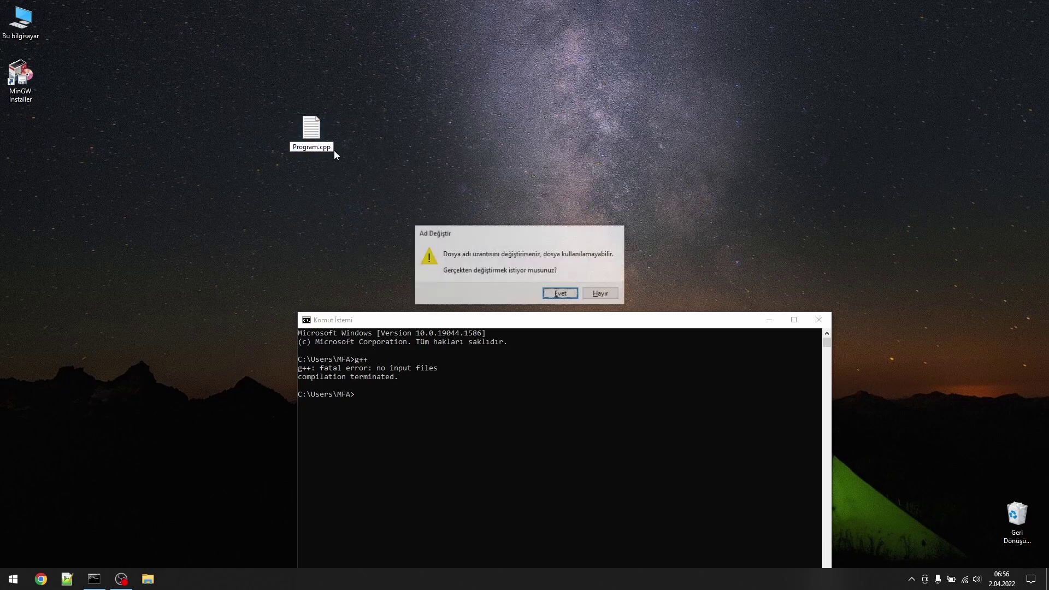
{"action": "key", "text": "Return"}
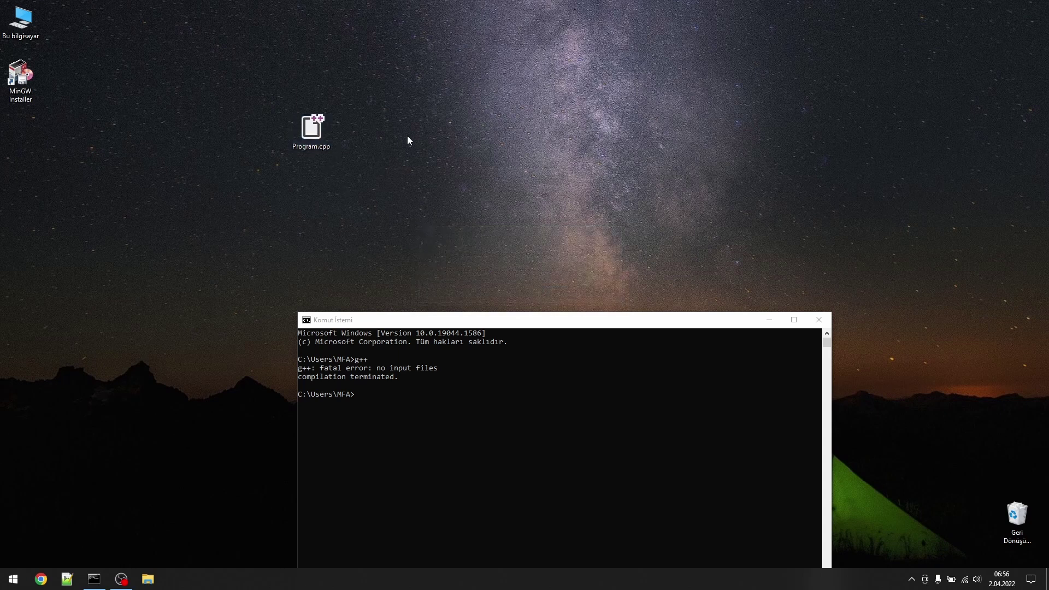
{"action": "mouse_move", "coordinate": [316, 133]}
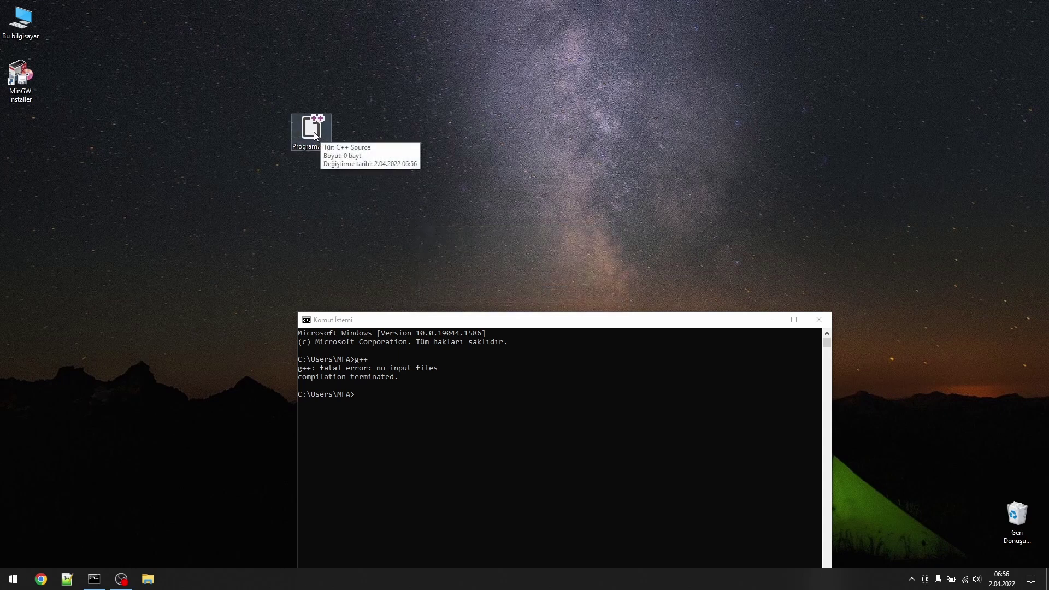
Open the desktop file Program.cpp in Notepad++ and enter #include <iostream> on its first line, followed by a blank line.
{"action": "right_click", "coordinate": [314, 133]}
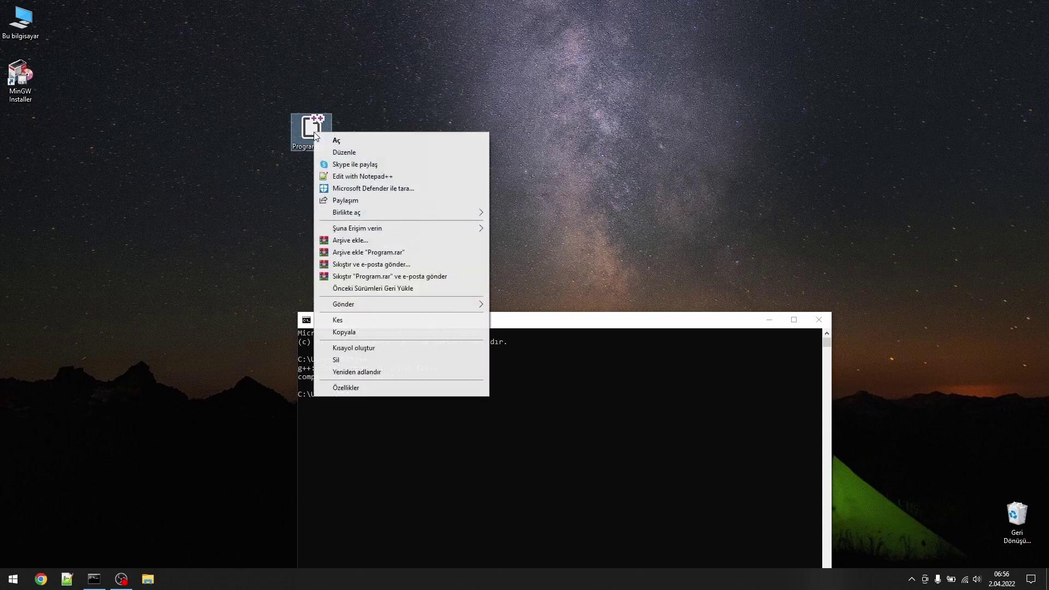
{"action": "left_click", "coordinate": [331, 176]}
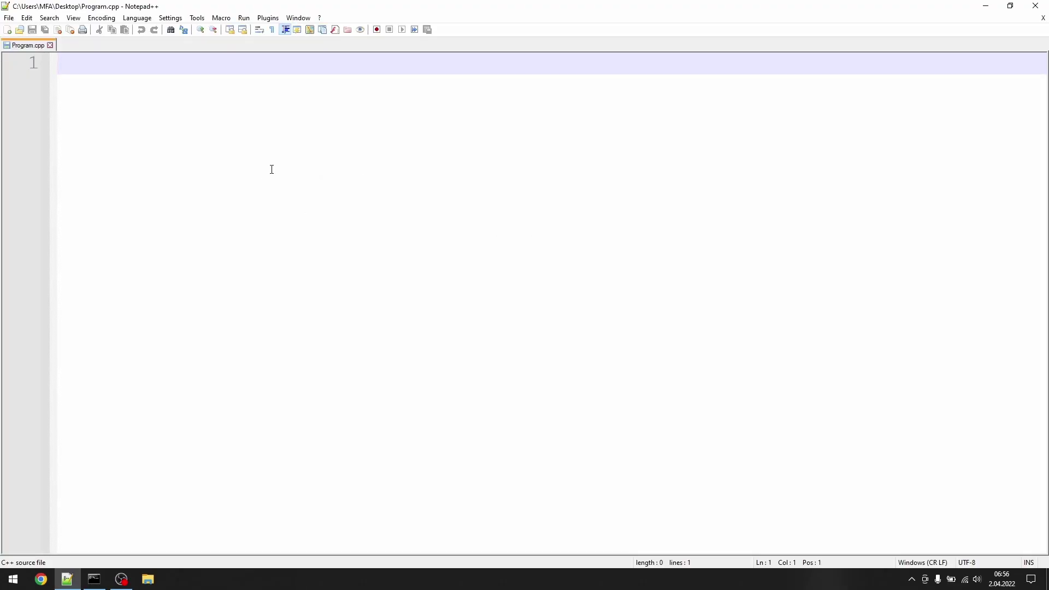
{"action": "type", "text": "#include "}
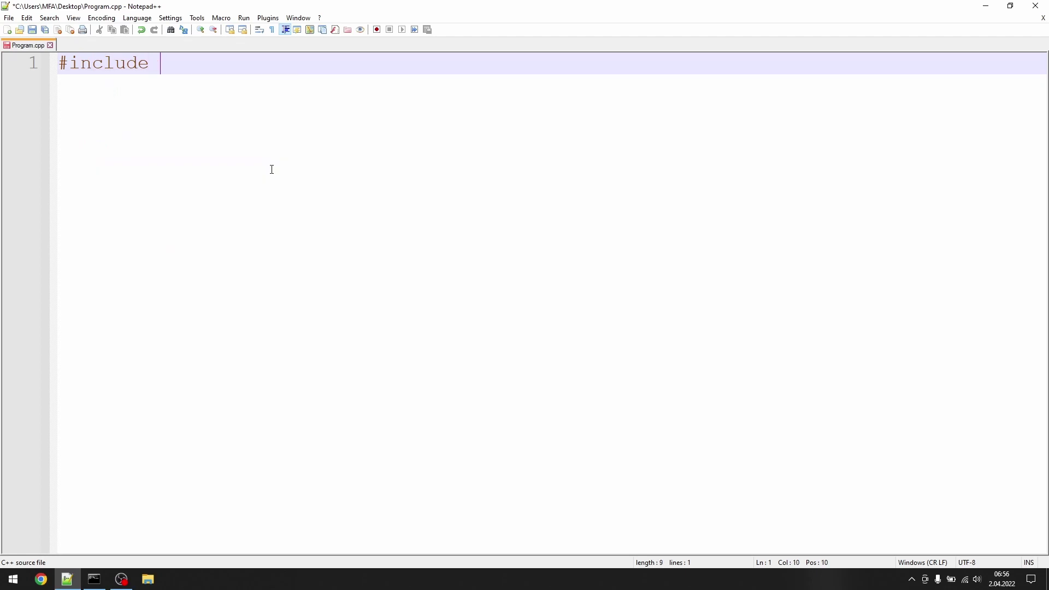
{"action": "type", "text": "<io"}
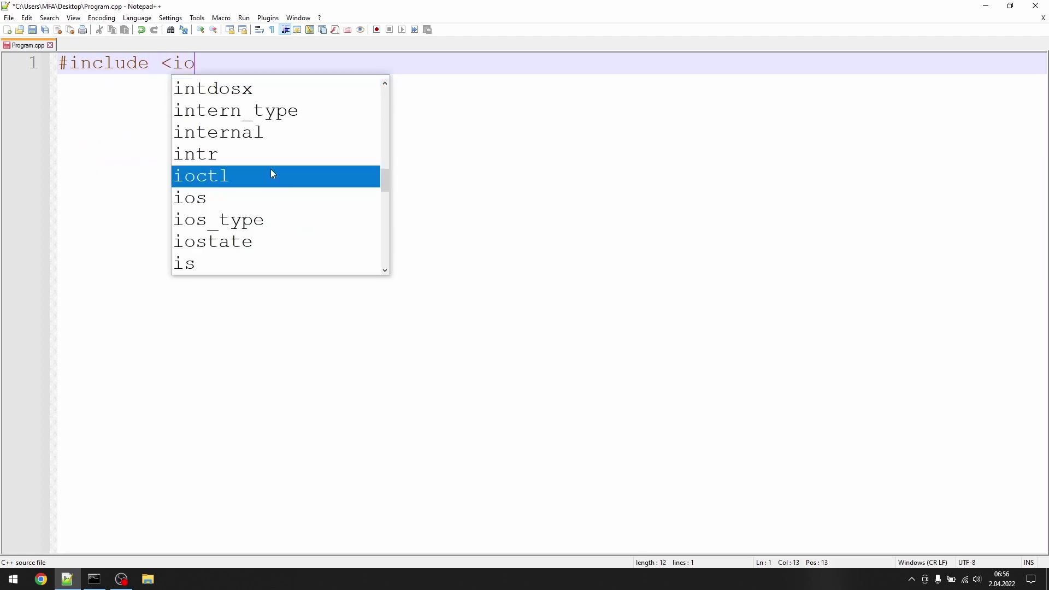
{"action": "type", "text": "stream>"}
{"action": "key", "text": "Return"}
{"action": "key", "text": "Return"}
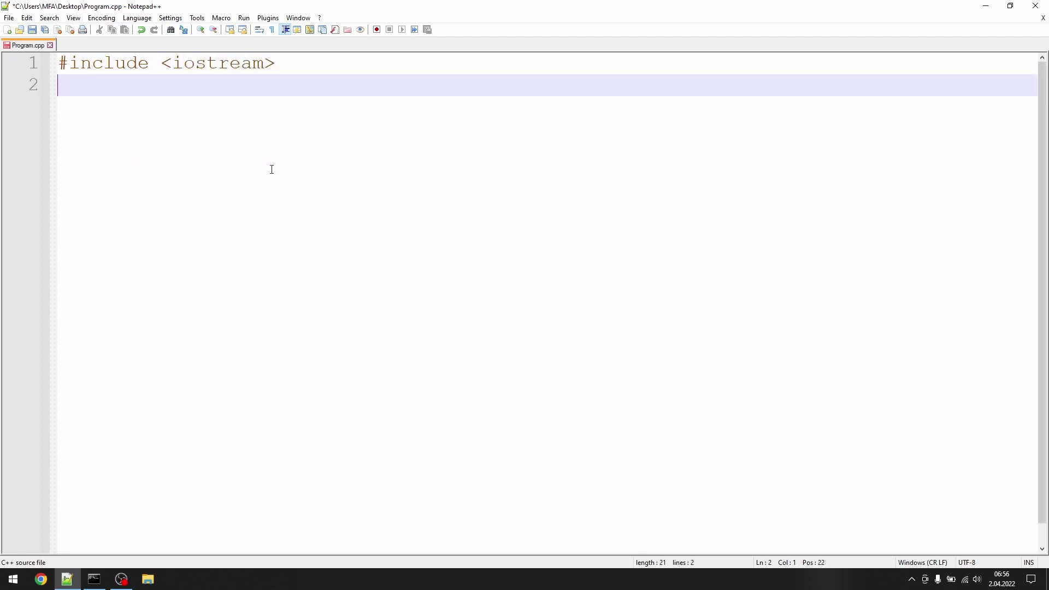
Write the function int main() with braces and an indented return 0; statement inside it.
{"action": "type", "text": "int main()"}
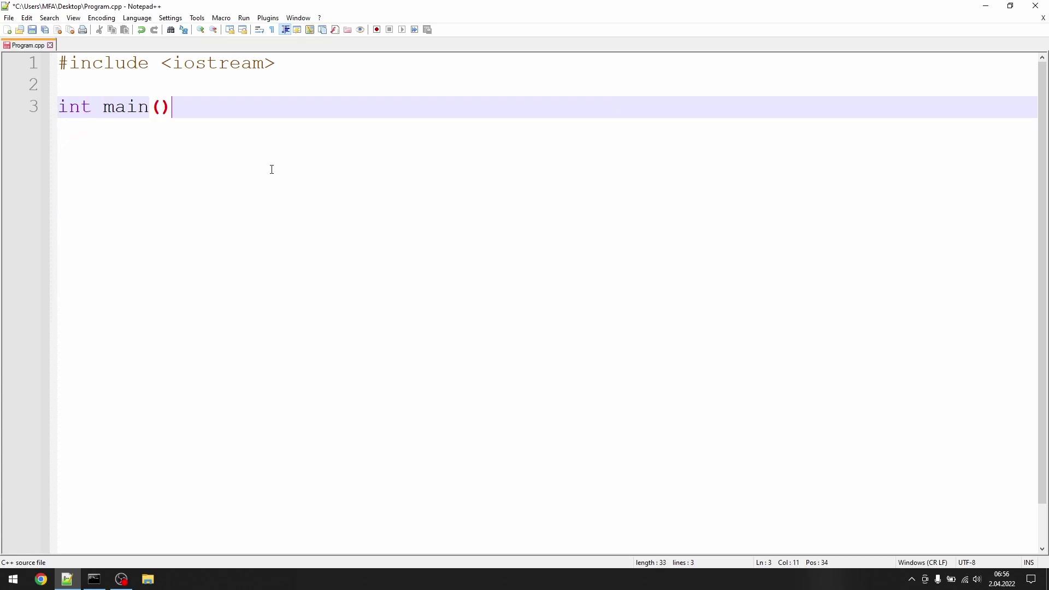
{"action": "type", "text": "{"}
{"action": "key", "text": "Return"}
{"action": "type", "text": "}"}
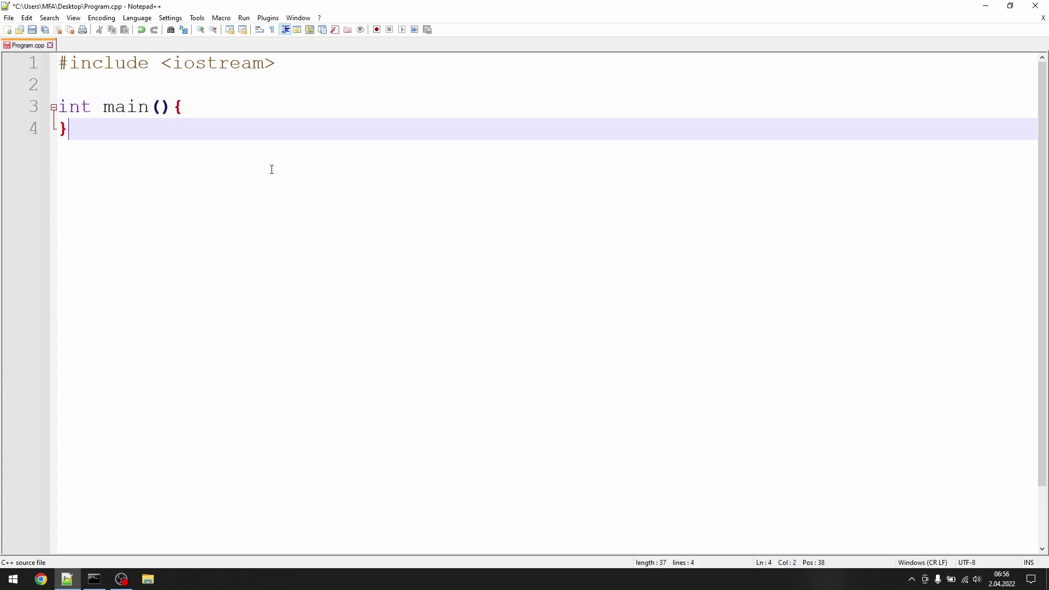
{"action": "key", "text": "Left"}
{"action": "key", "text": "Return"}
{"action": "key", "text": "Up"}
{"action": "key", "text": "Tab"}
{"action": "type", "text": "return"}
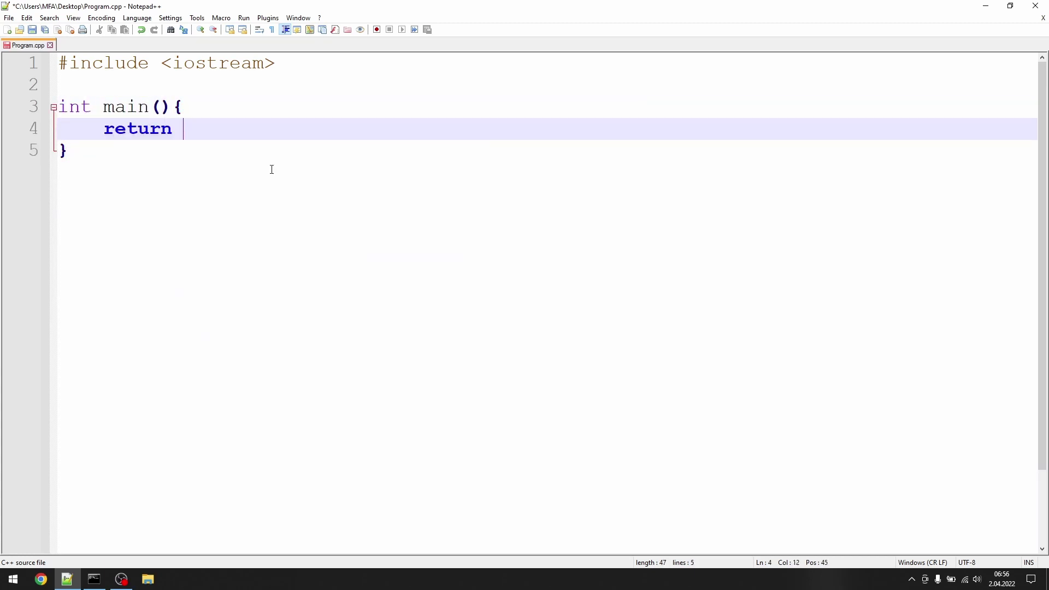
{"action": "key", "text": "Insert"}
{"action": "type", "text": ";"}
{"action": "key", "text": "Insert"}
{"action": "type", "text": "0;"}
Add the line cout<<"Merhaba"<<endl; above the return statement in main and save the file.
{"action": "key", "text": "Up"}
{"action": "key", "text": "Return"}
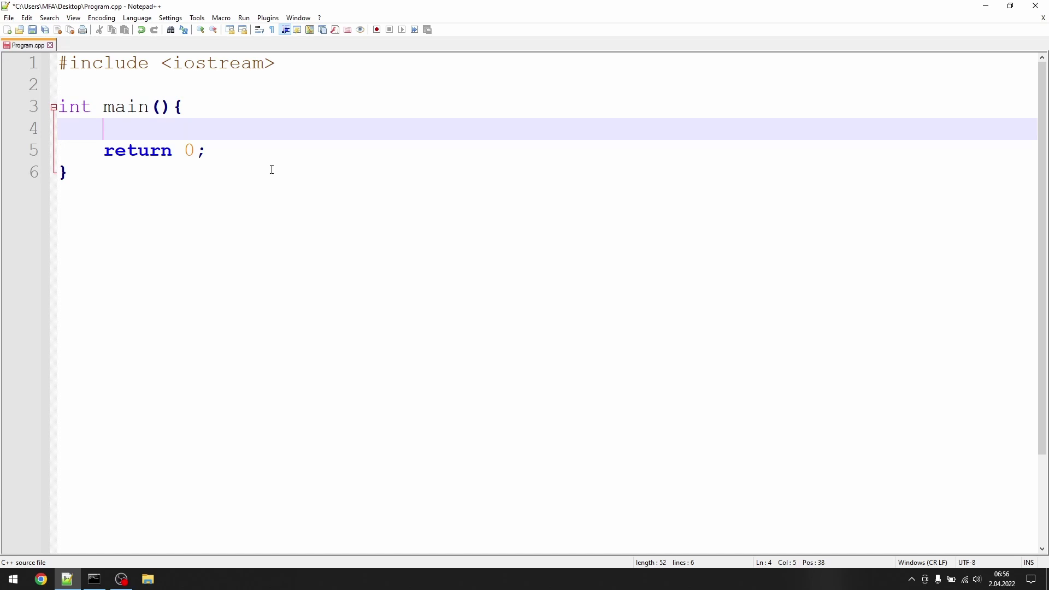
{"action": "type", "text": "cout<<\""}
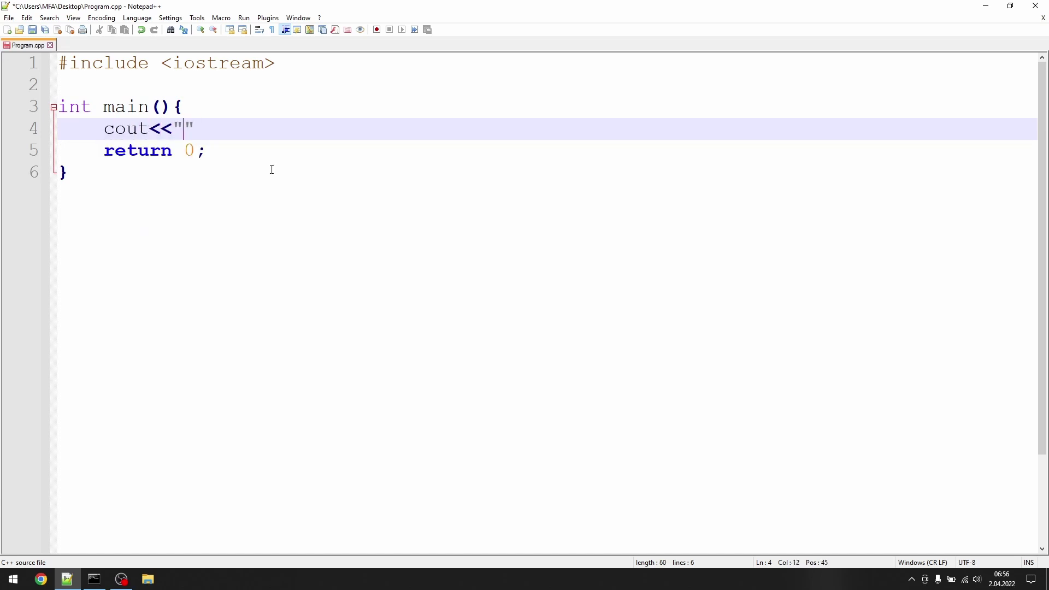
{"action": "type", "text": "Merhaba\""}
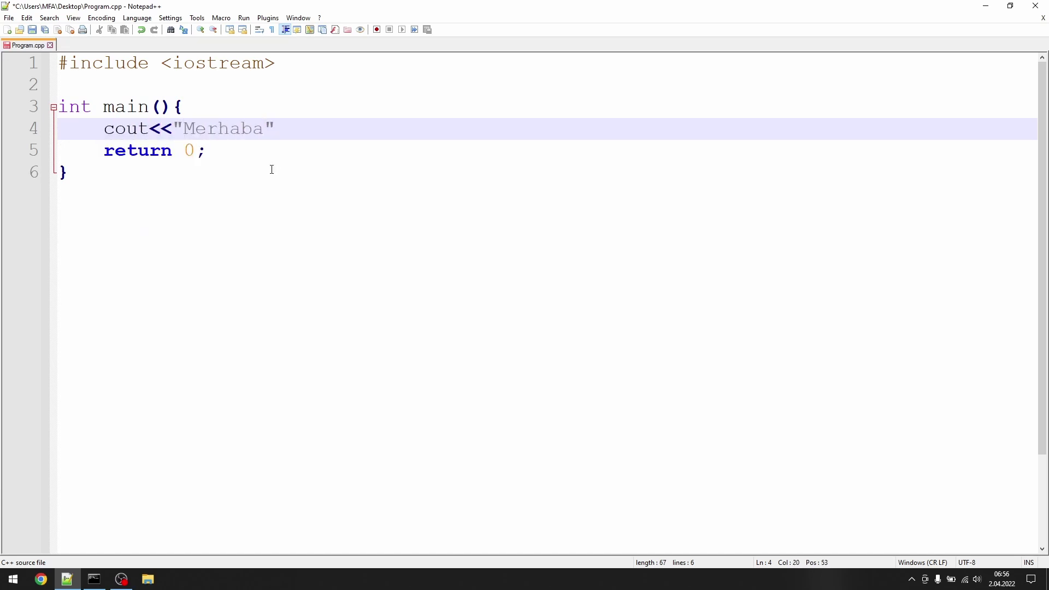
{"action": "type", "text": "<<endl;"}
{"action": "key", "text": "ctrl+s"}
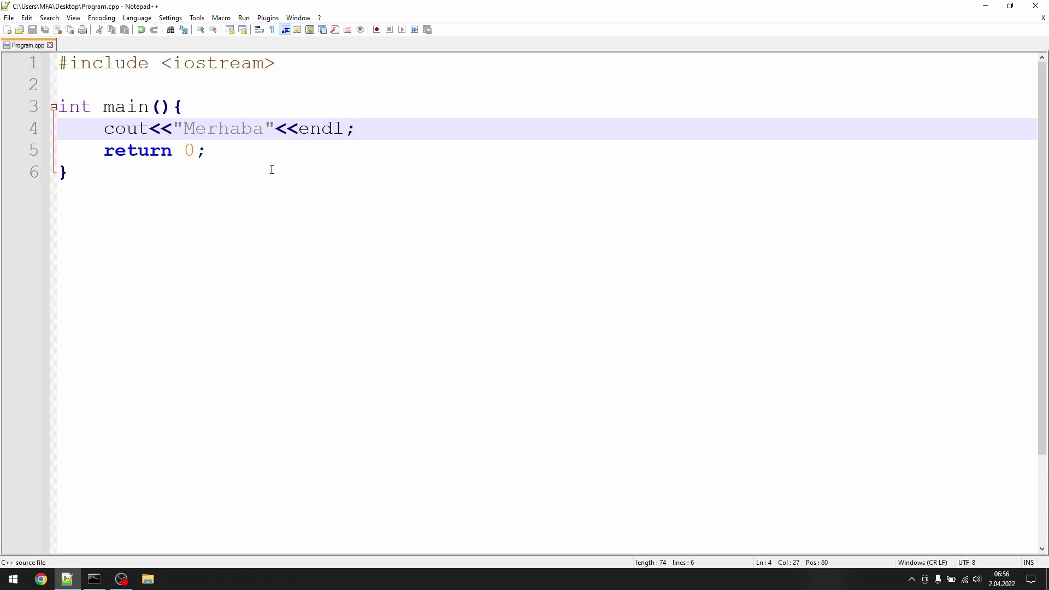
Switch to the Command Prompt, move its window higher beside the code, and change the directory to Desktop.
{"action": "key", "text": "alt+Tab"}
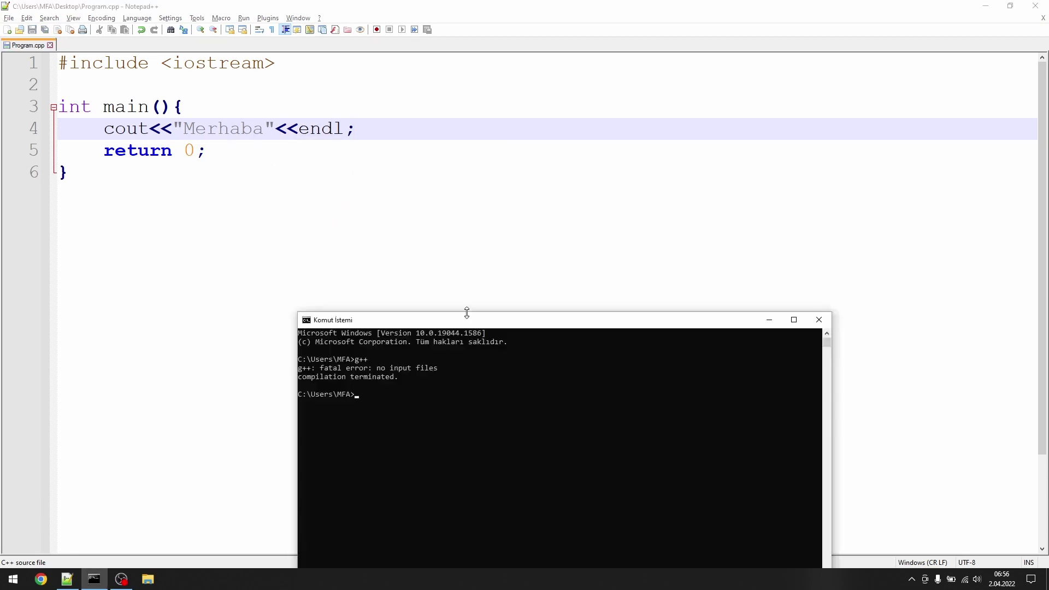
{"action": "left_click_drag", "start_coordinate": [470, 316], "coordinate": [543, 67]}
{"action": "type", "text": "cd Desktop"}
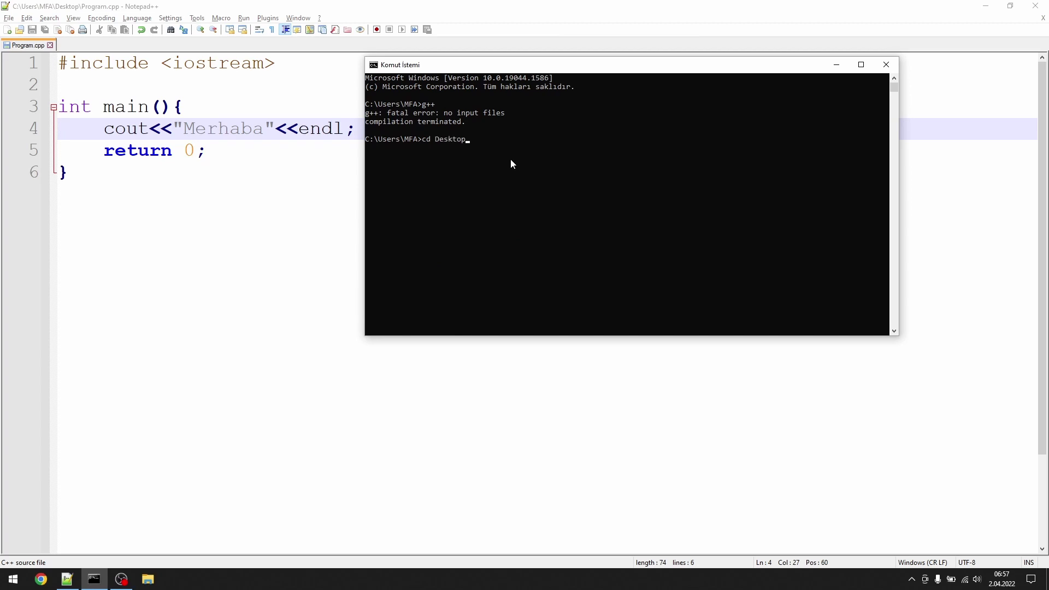
{"action": "key", "text": "Return"}
Compile the source file with the command g++ -o Program Program.cpp.
{"action": "type", "text": "g++"}
{"action": "type", "text": "-o Program Program"}
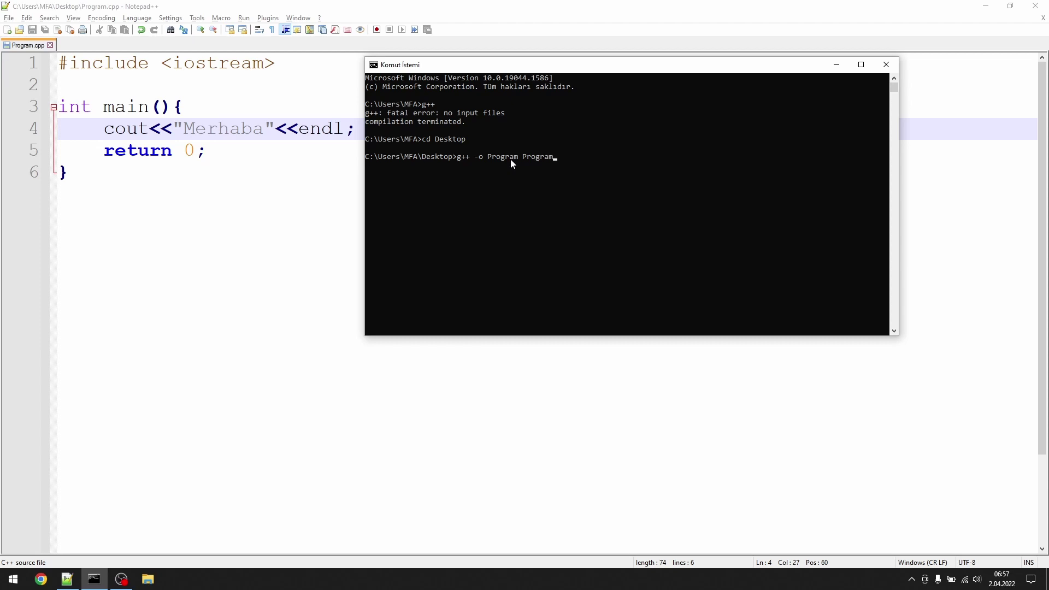
{"action": "type", "text": ".cpp"}
{"action": "key", "text": "Return"}
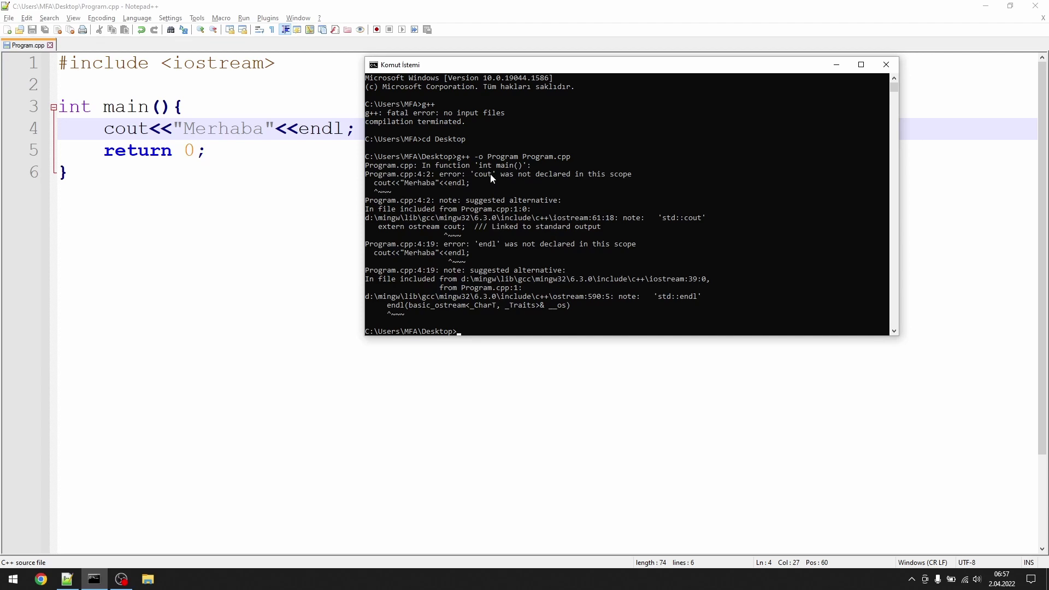
Switch back to Notepad++ with the cursor on the empty line below the iostream include.
{"action": "left_click", "coordinate": [135, 78]}
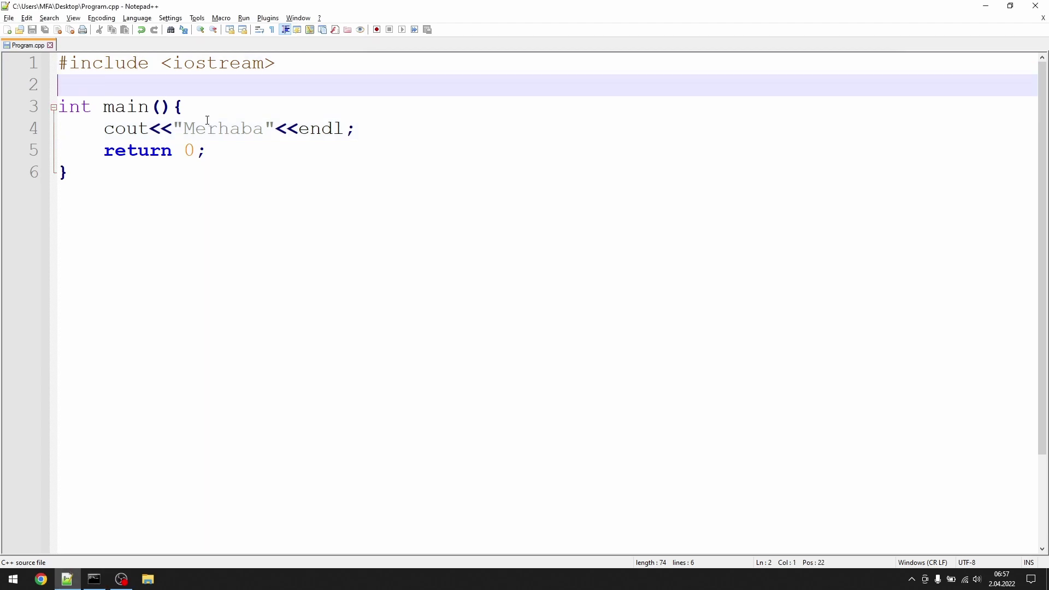
{"action": "type", "text": "#ind"}
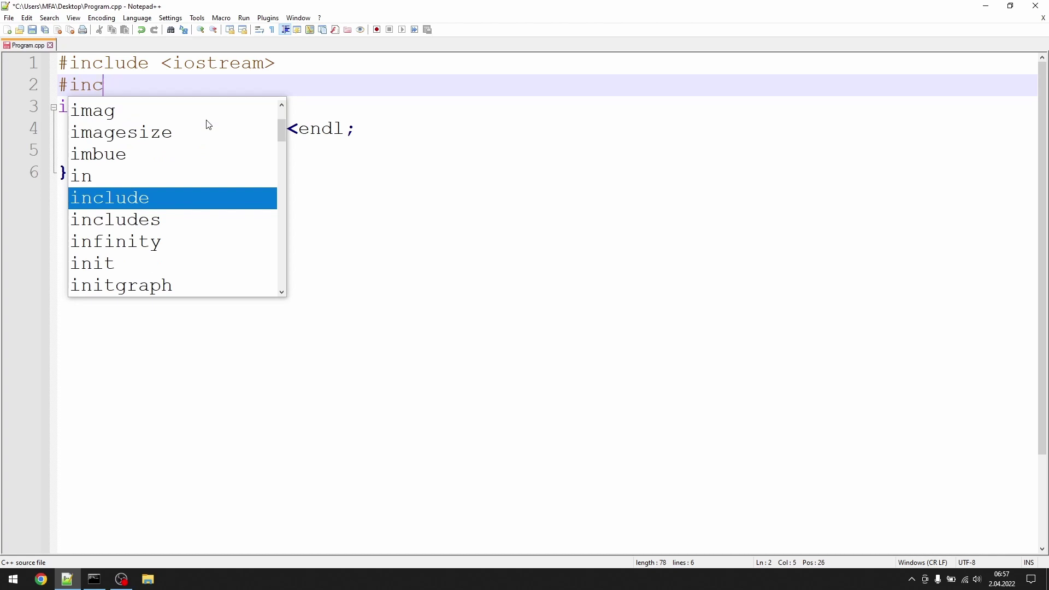
{"action": "key", "text": "BackSpace"}
{"action": "key", "text": "BackSpace"}
{"action": "key", "text": "BackSpace"}
{"action": "key", "text": "BackSpace"}
Enter using namespace std; on line 2 of Program.cpp and save the file.
{"action": "type", "text": "us"}
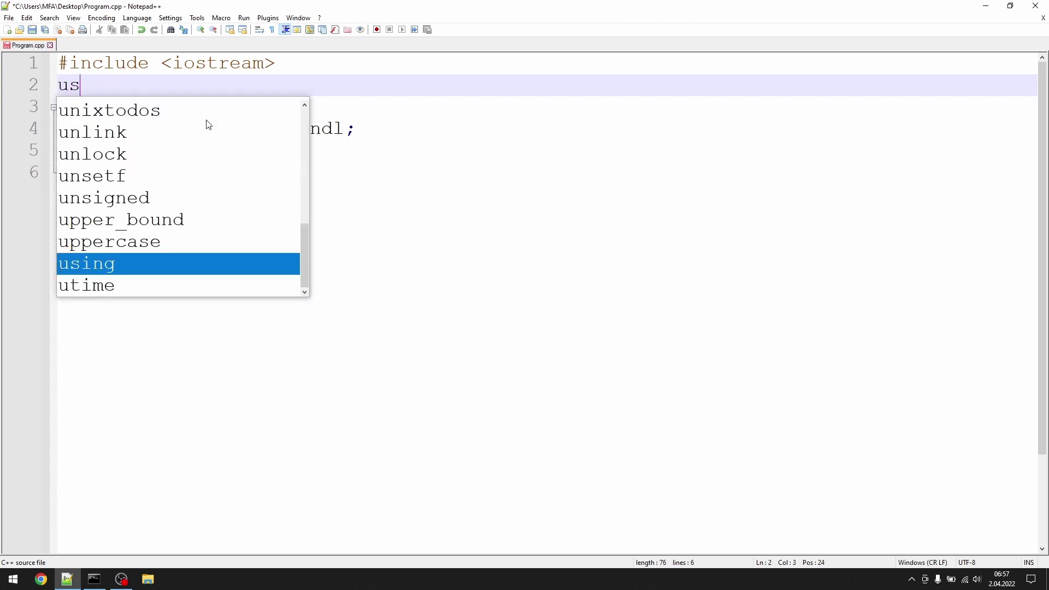
{"action": "type", "text": "ing namespa"}
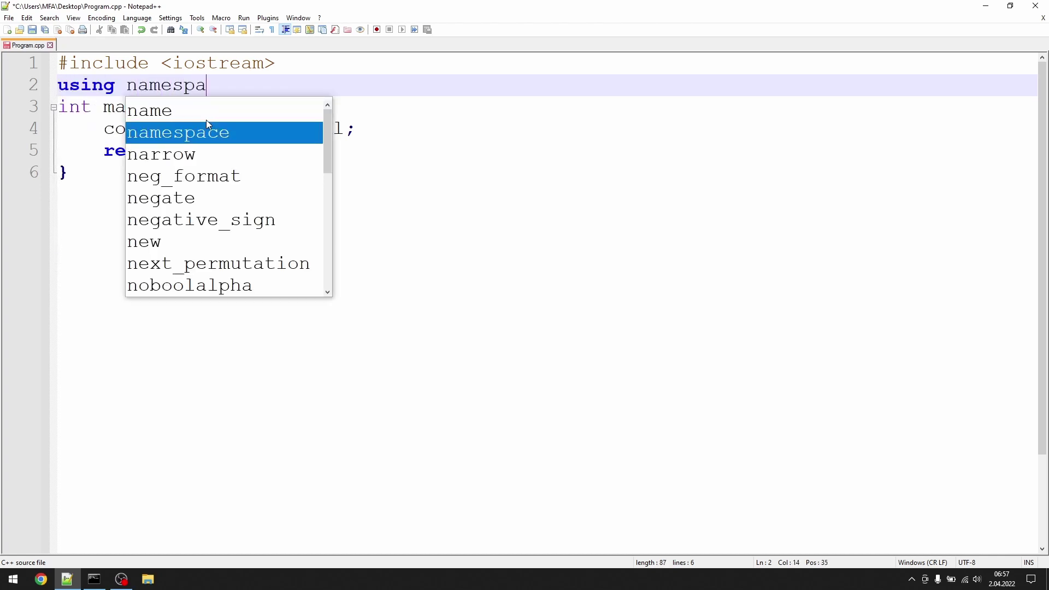
{"action": "type", "text": "ce std;"}
{"action": "key", "text": "ctrl+s"}
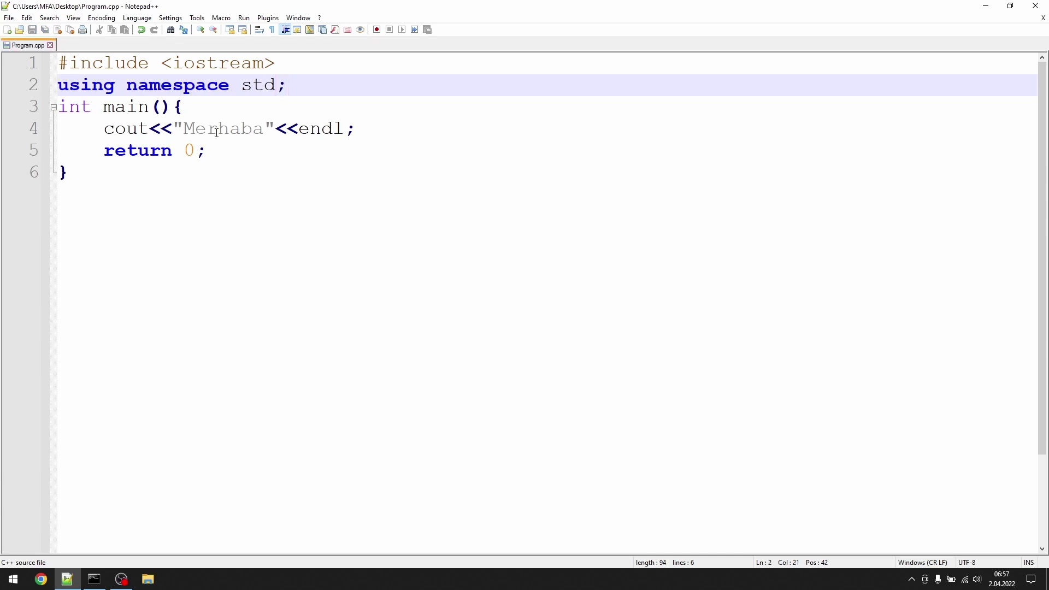